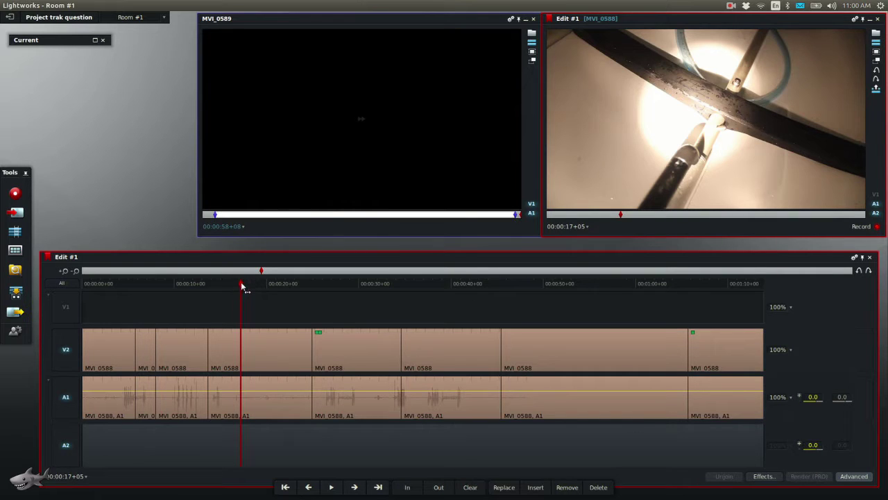
Open Video Analysis from the Edit #1 viewer menu and show the vectorscope and waveform at 00:00:17+02.
{"action": "left_click_drag", "start_coordinate": [242, 285], "coordinate": [239, 286]}
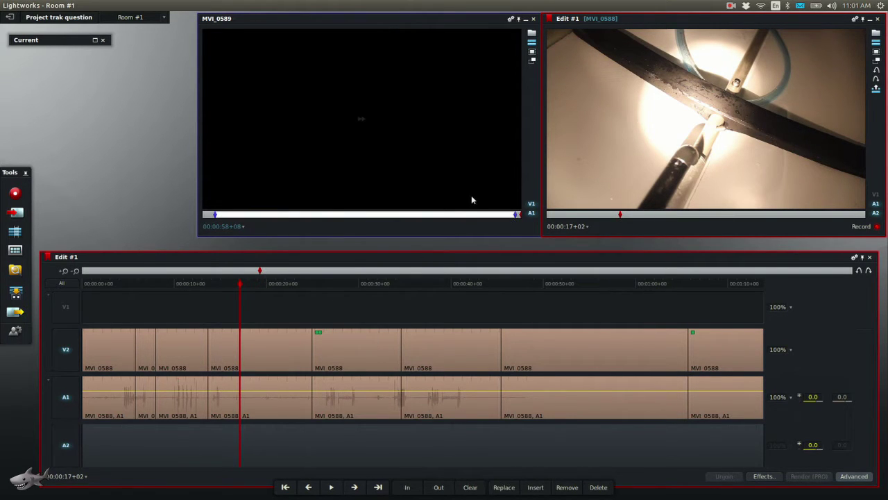
{"action": "right_click", "coordinate": [640, 24]}
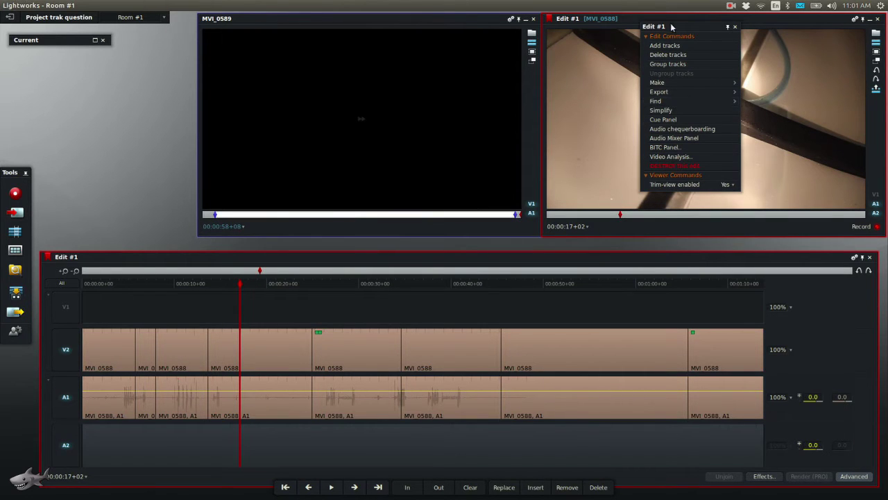
{"action": "left_click", "coordinate": [671, 156]}
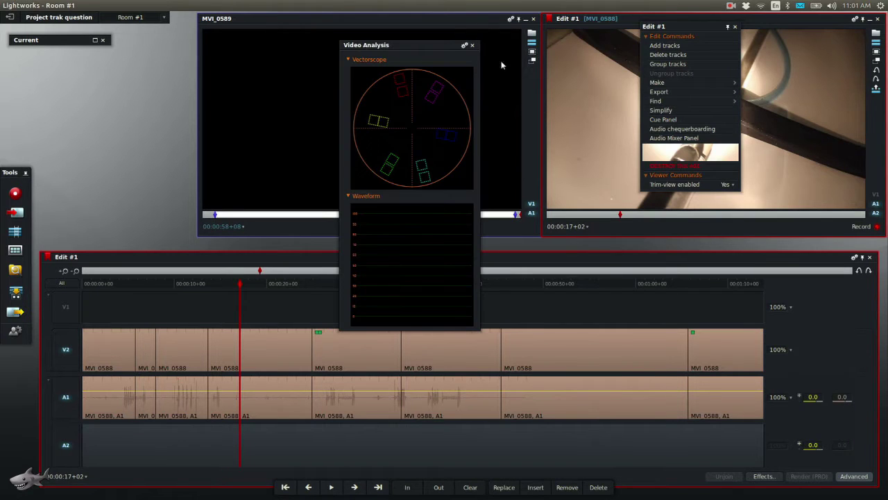
{"action": "left_click_drag", "start_coordinate": [417, 46], "coordinate": [404, 26]}
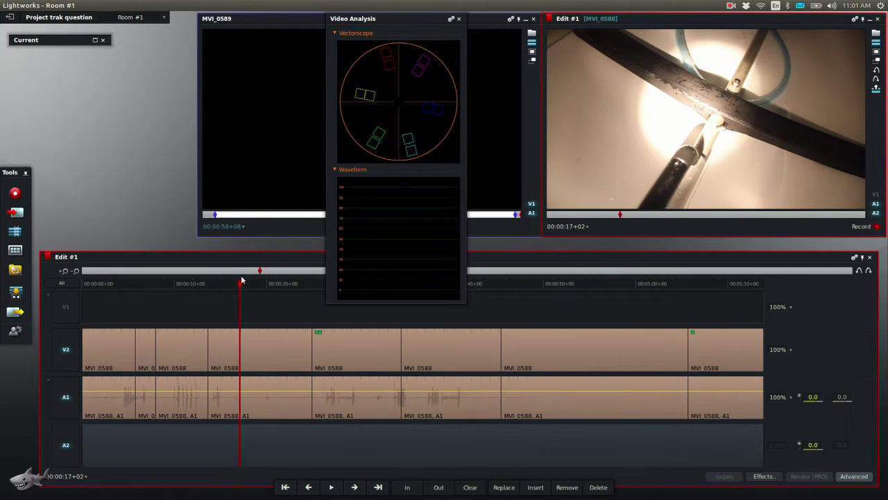
{"action": "left_click_drag", "start_coordinate": [240, 285], "coordinate": [240, 286]}
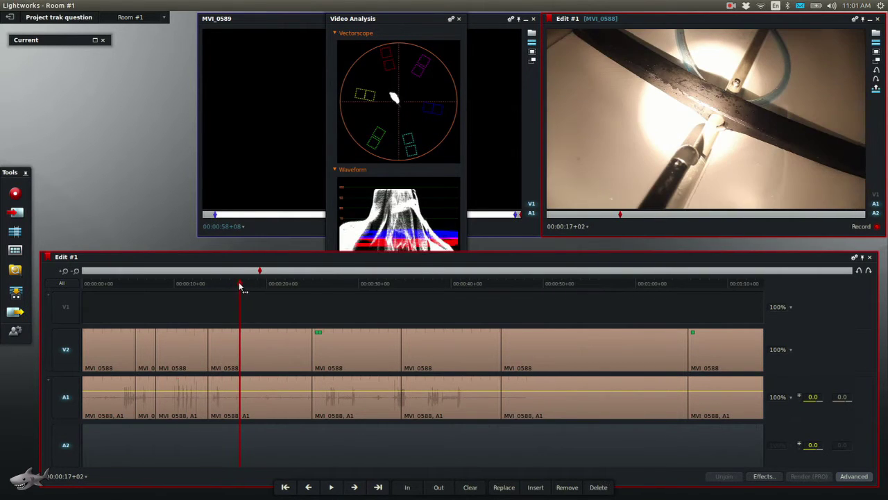
{"action": "left_click", "coordinate": [392, 19]}
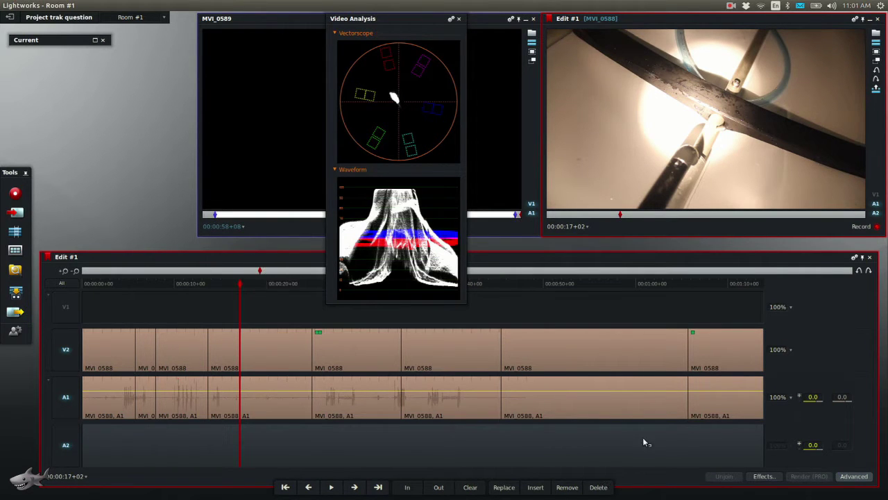
Add a Video, Colour 'Colour Correction' effect applied to the Current Clip (Unfolded).
{"action": "left_click", "coordinate": [254, 257]}
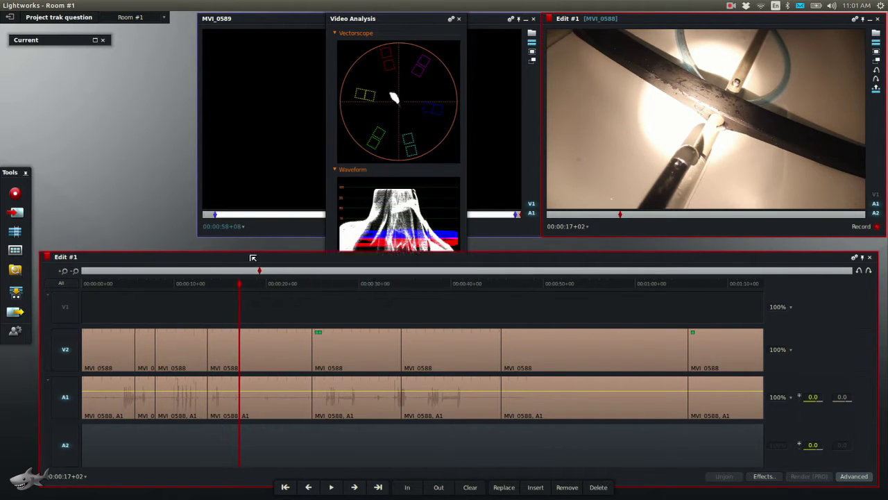
{"action": "left_click", "coordinate": [763, 477]}
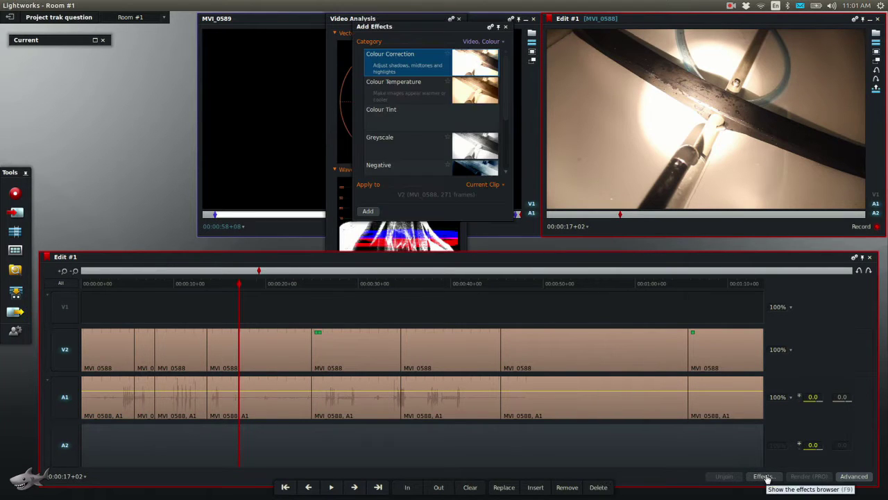
{"action": "left_click", "coordinate": [476, 43]}
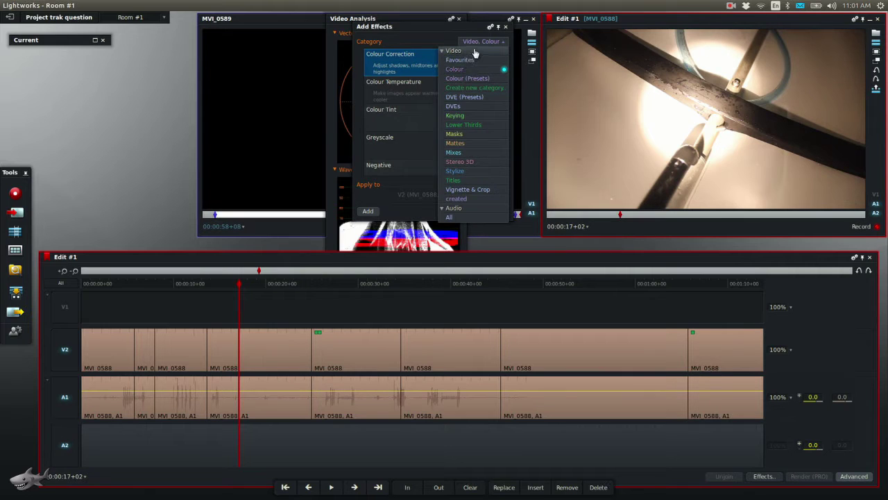
{"action": "left_click", "coordinate": [471, 70]}
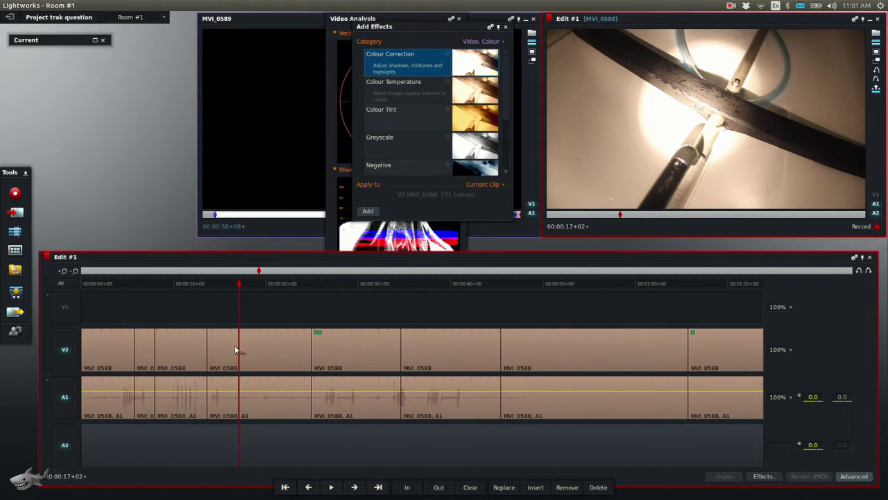
{"action": "left_click", "coordinate": [498, 186]}
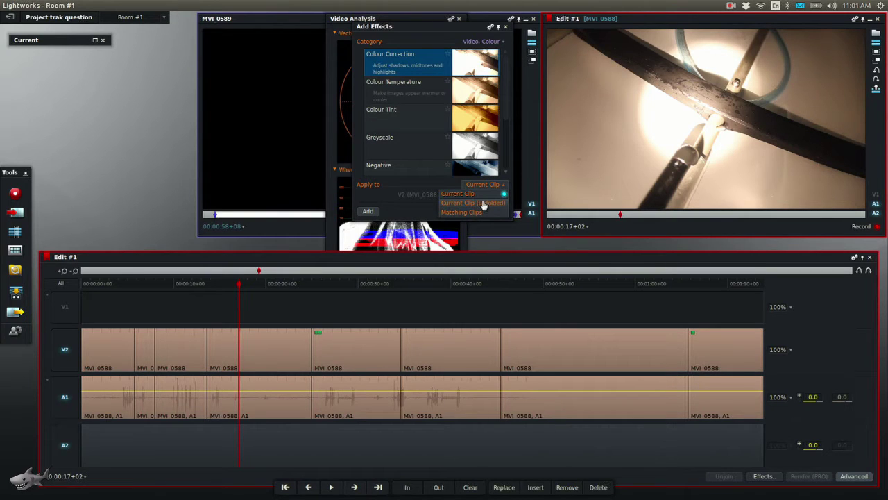
{"action": "left_click", "coordinate": [484, 204]}
{"action": "left_click", "coordinate": [369, 211]}
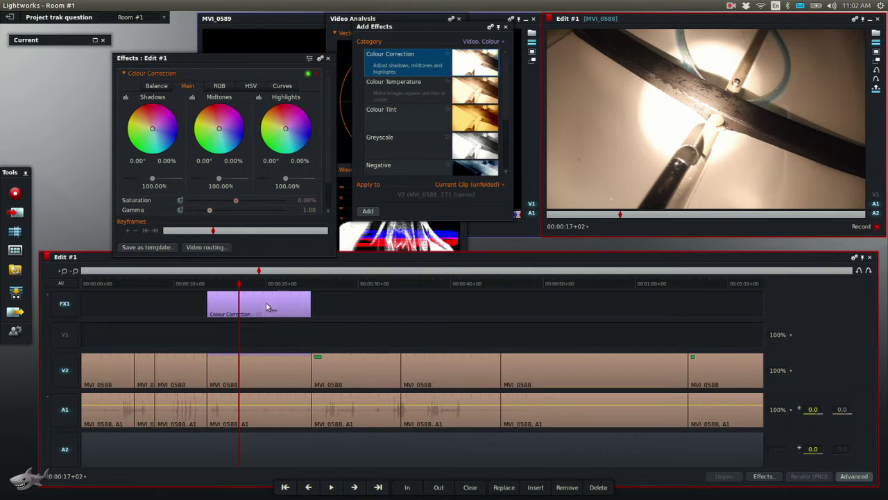
Deselect the V2 and A1 tracks and select the Colour Correction clip's end for trimming.
{"action": "left_click", "coordinate": [240, 284]}
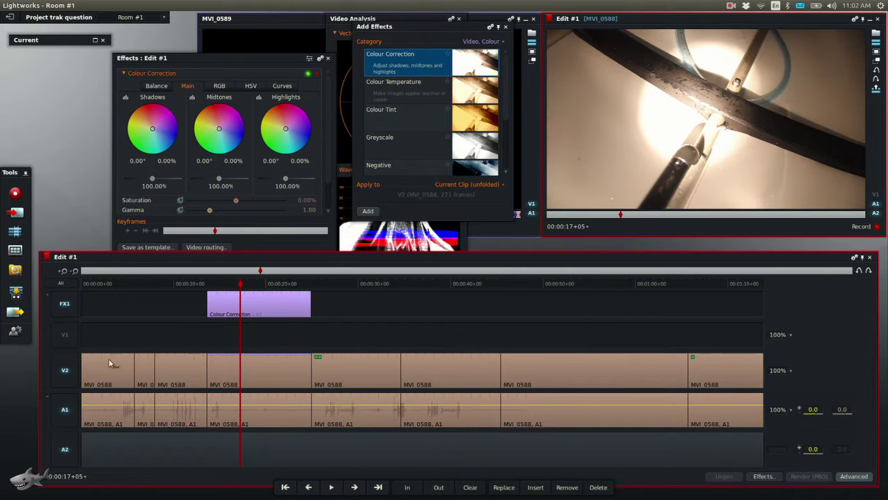
{"action": "left_click", "coordinate": [69, 371]}
{"action": "left_click", "coordinate": [65, 410]}
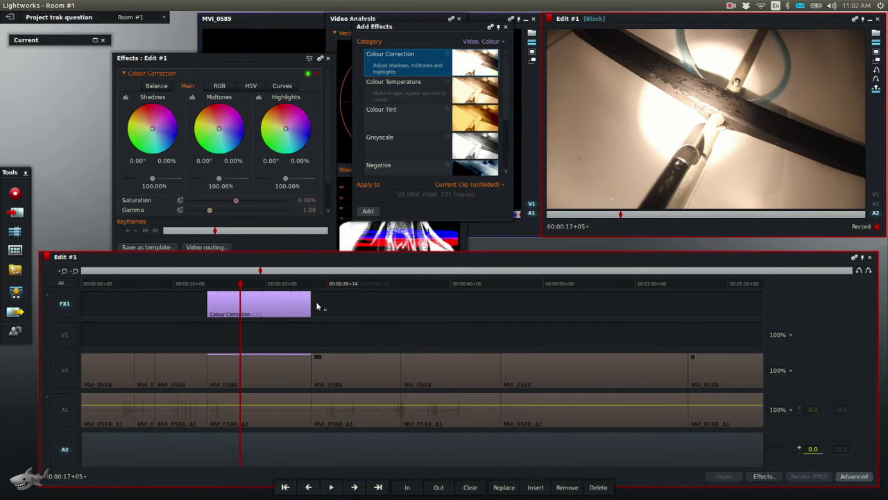
{"action": "left_click", "coordinate": [340, 305]}
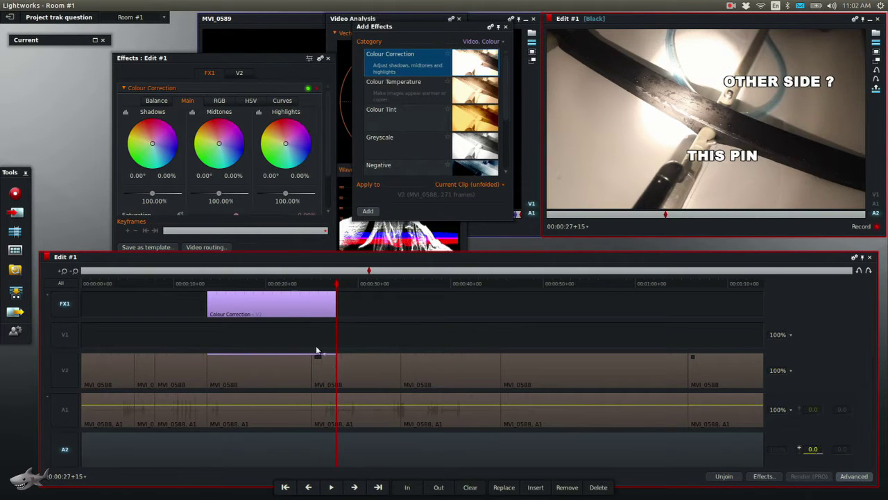
Scrub back through the corrected section, raise the effect settings panel and close Add Effects.
{"action": "left_click_drag", "start_coordinate": [275, 284], "coordinate": [240, 285]}
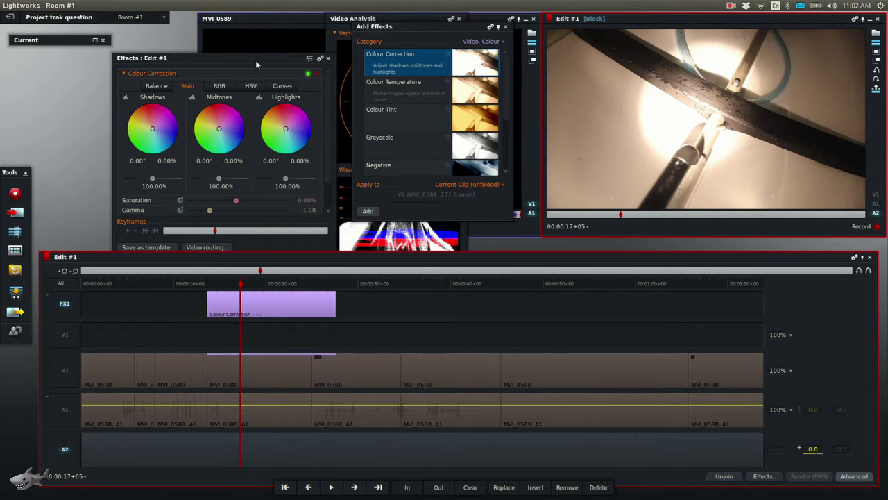
{"action": "left_click_drag", "start_coordinate": [256, 60], "coordinate": [246, 44]}
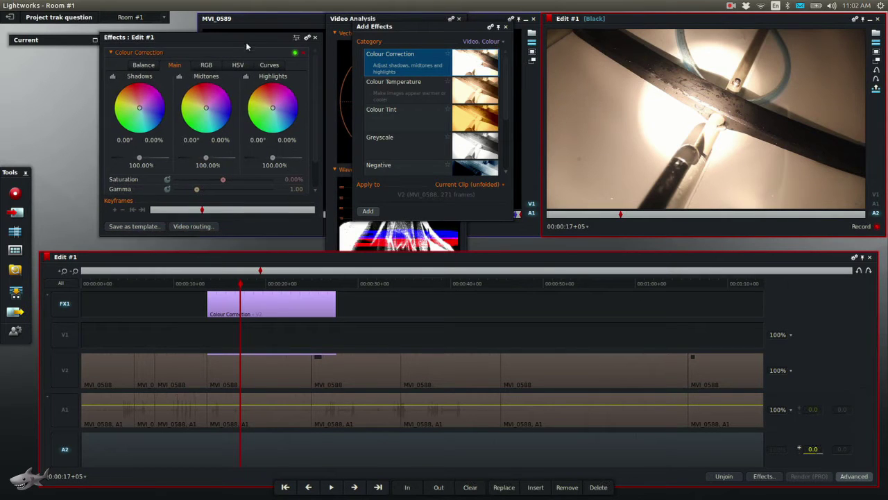
{"action": "left_click", "coordinate": [507, 27]}
Move the effect panel left, shrink the timeline to enlarge the waveform, and show the Balance settings.
{"action": "left_click_drag", "start_coordinate": [271, 42], "coordinate": [210, 57]}
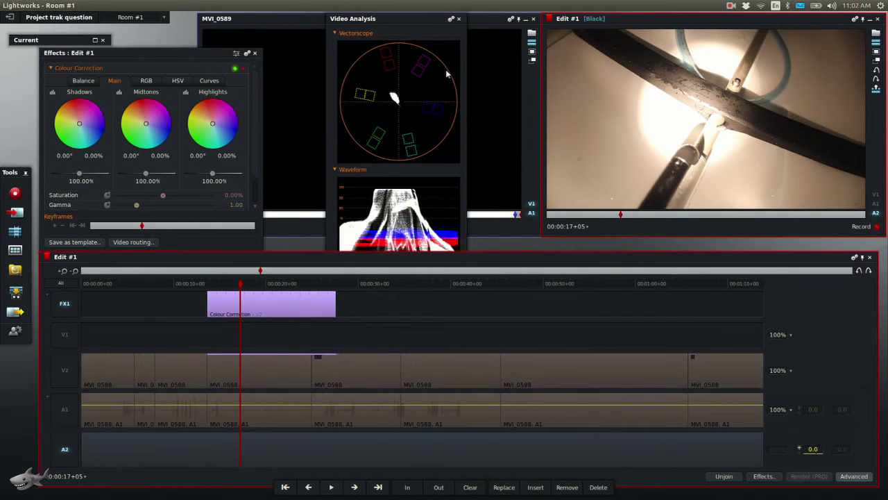
{"action": "left_click_drag", "start_coordinate": [498, 253], "coordinate": [486, 303]}
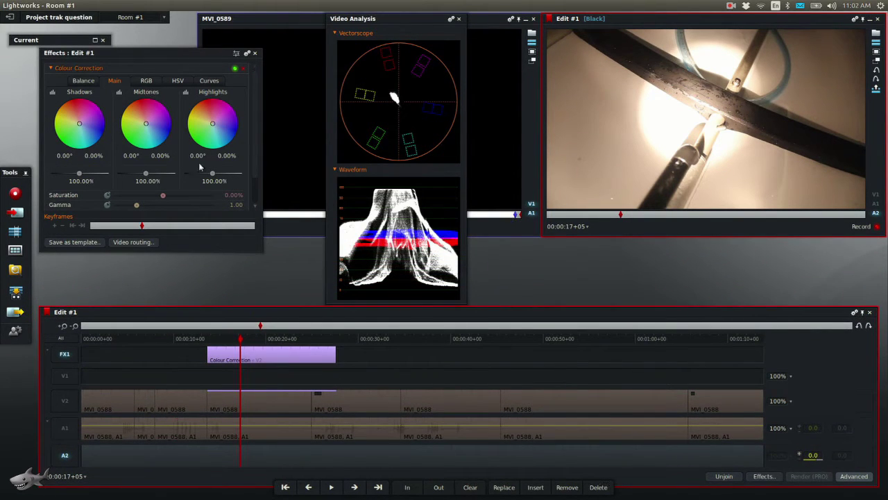
{"action": "left_click", "coordinate": [86, 81]}
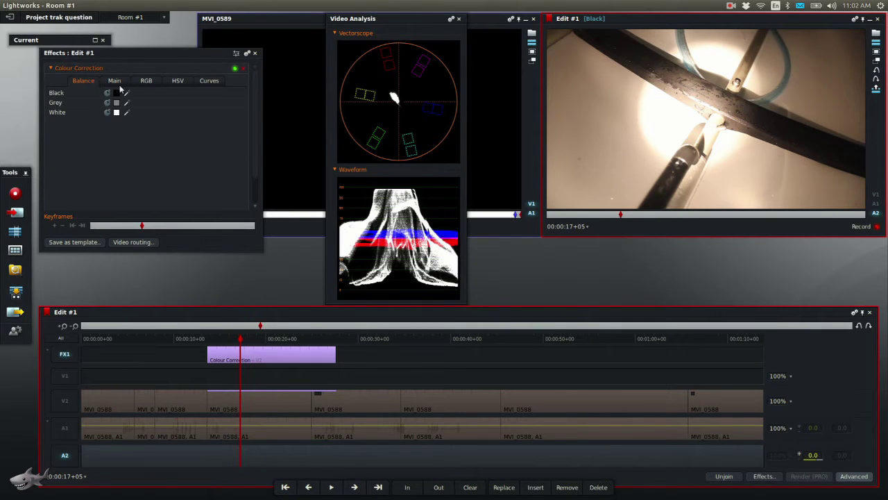
Sample the white balance point from bright areas of the Record viewer, redoing one attempt after an undo.
{"action": "left_click", "coordinate": [126, 112]}
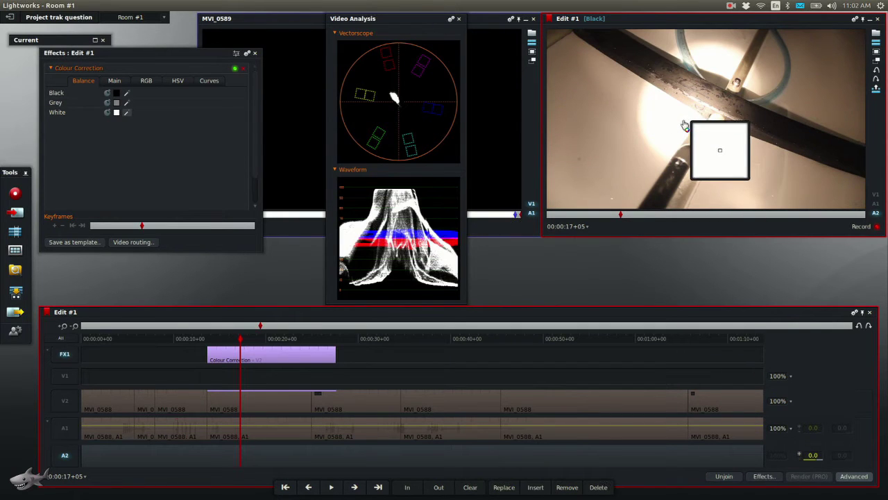
{"action": "left_click", "coordinate": [685, 126]}
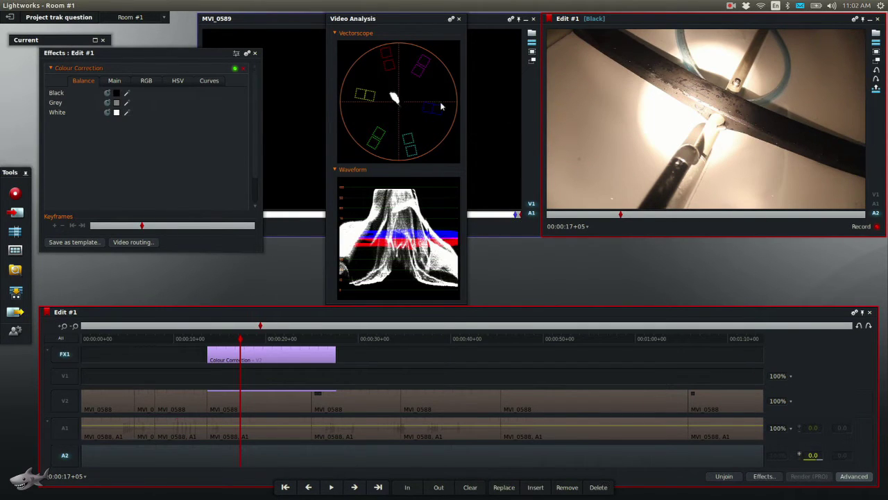
{"action": "left_click", "coordinate": [126, 113]}
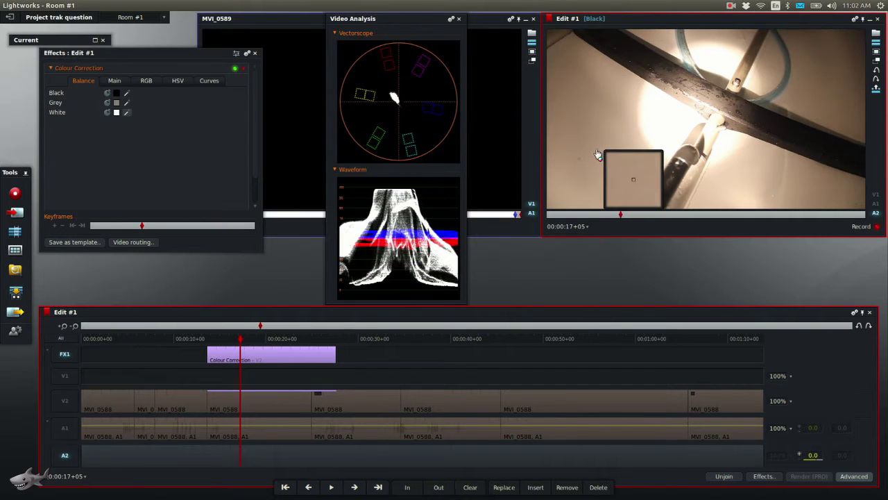
{"action": "left_click", "coordinate": [656, 134]}
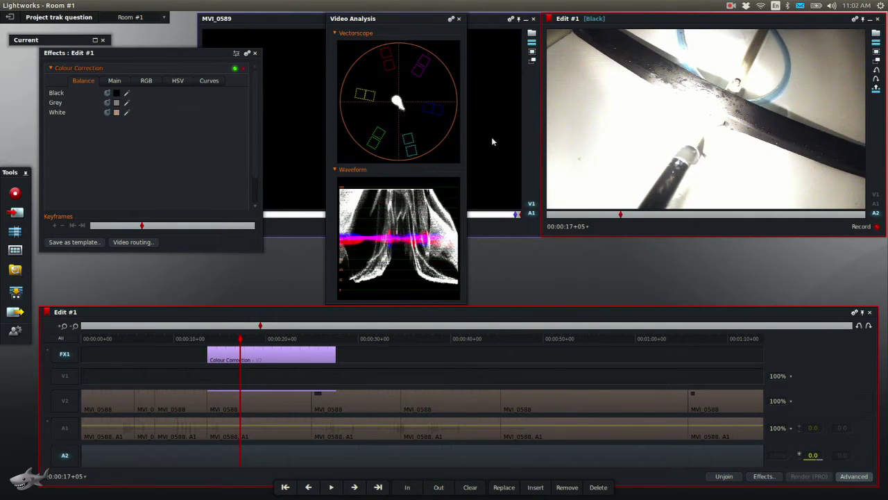
{"action": "left_click", "coordinate": [859, 325]}
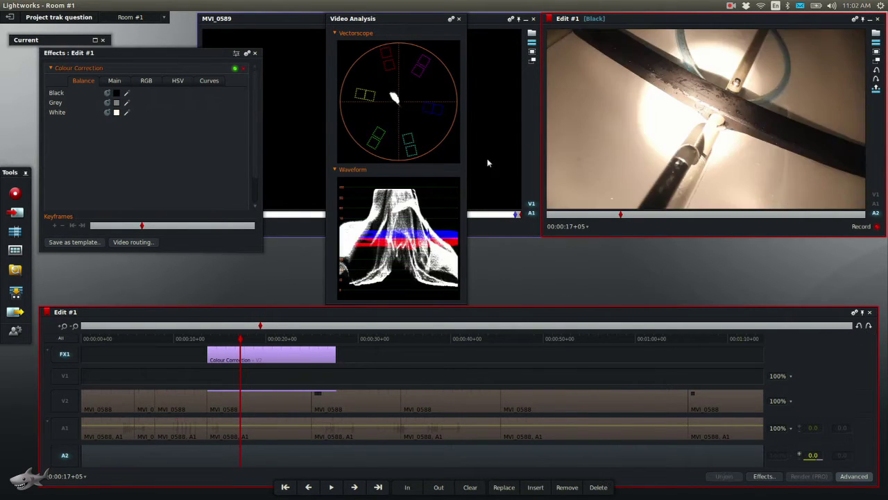
{"action": "left_click", "coordinate": [125, 113]}
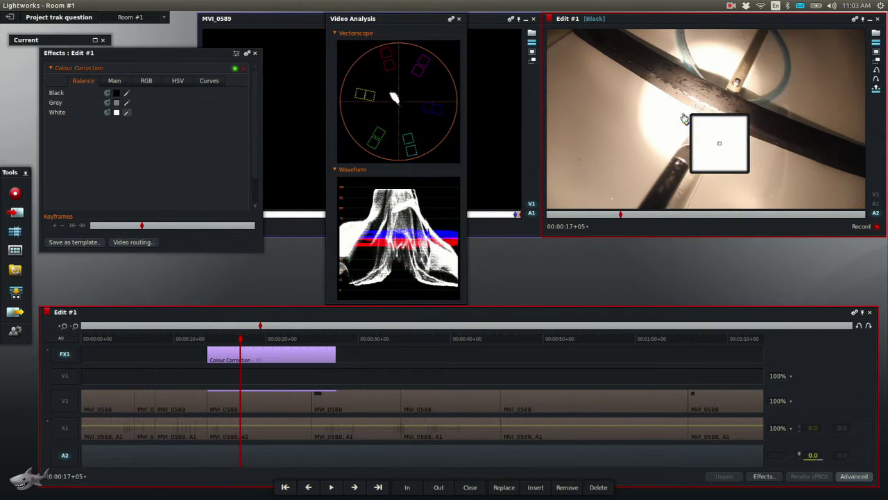
{"action": "left_click", "coordinate": [713, 143]}
{"action": "left_click", "coordinate": [126, 92]}
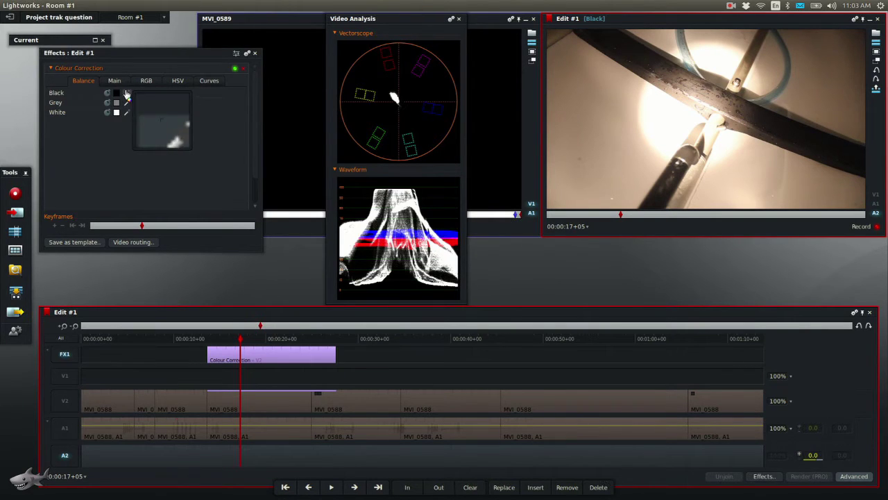
Apply the black point sample, then compare Colour Correction on and off, leaving it enabled.
{"action": "left_click", "coordinate": [860, 172]}
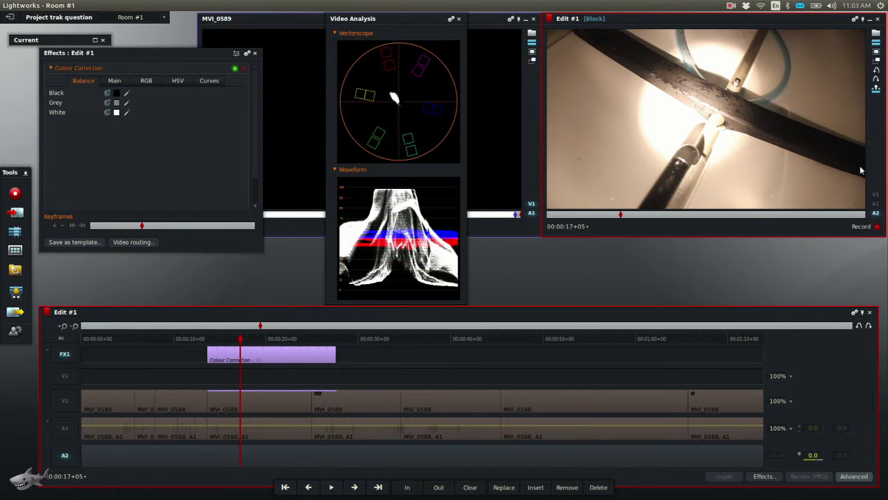
{"action": "left_click", "coordinate": [235, 68]}
{"action": "left_click", "coordinate": [235, 69]}
{"action": "left_click", "coordinate": [235, 69]}
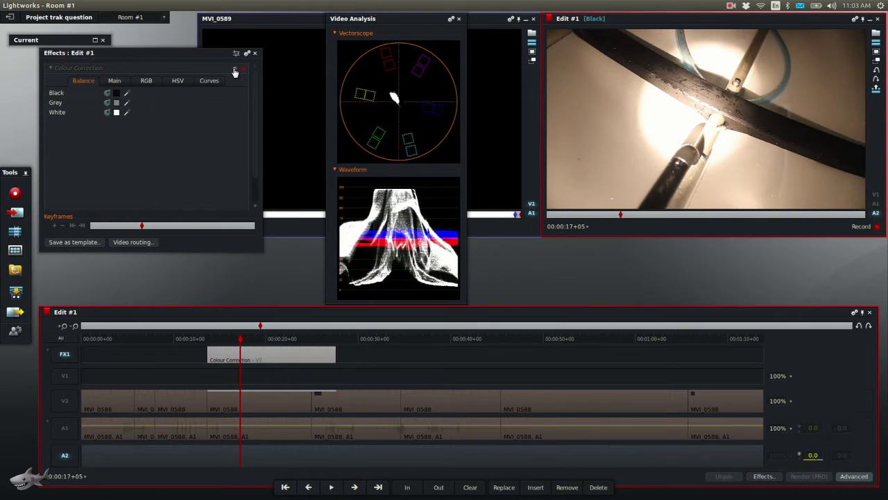
{"action": "left_click", "coordinate": [234, 68]}
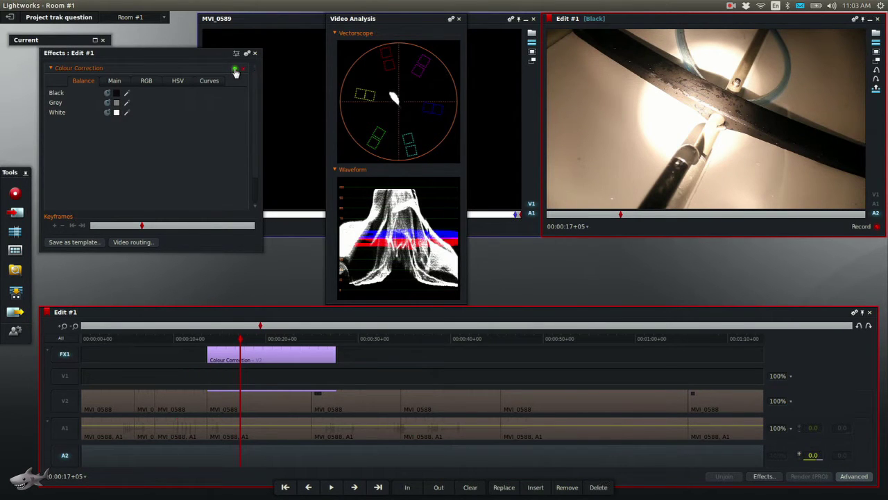
{"action": "left_click", "coordinate": [234, 69]}
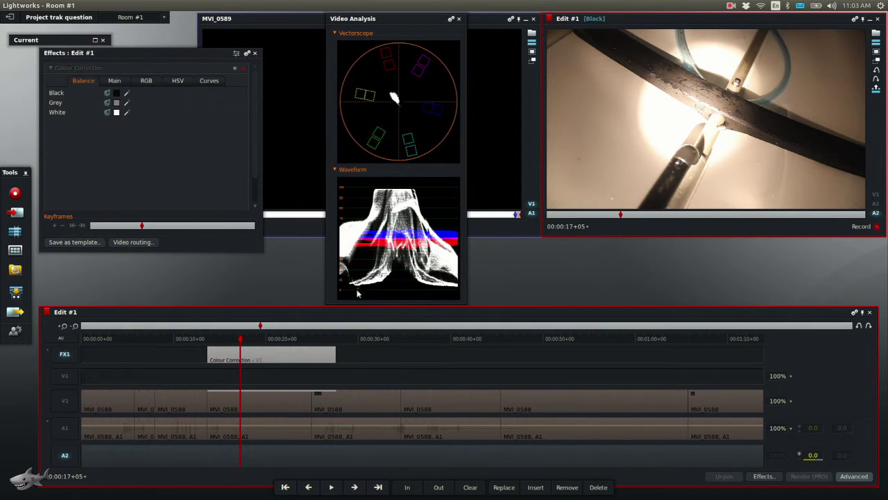
{"action": "left_click", "coordinate": [235, 68]}
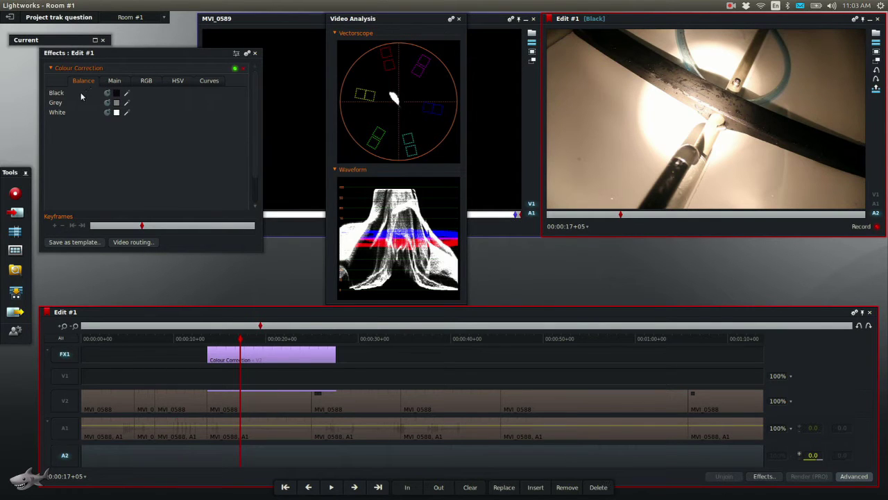
{"action": "left_click", "coordinate": [114, 80]}
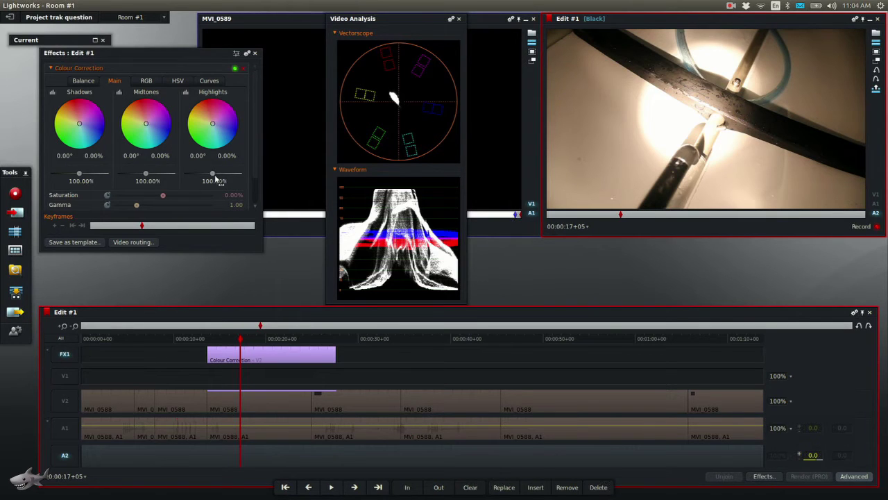
Set the Highlights level to 101.26% and darken Shadows to 100.42%.
{"action": "left_click_drag", "start_coordinate": [212, 175], "coordinate": [244, 178]}
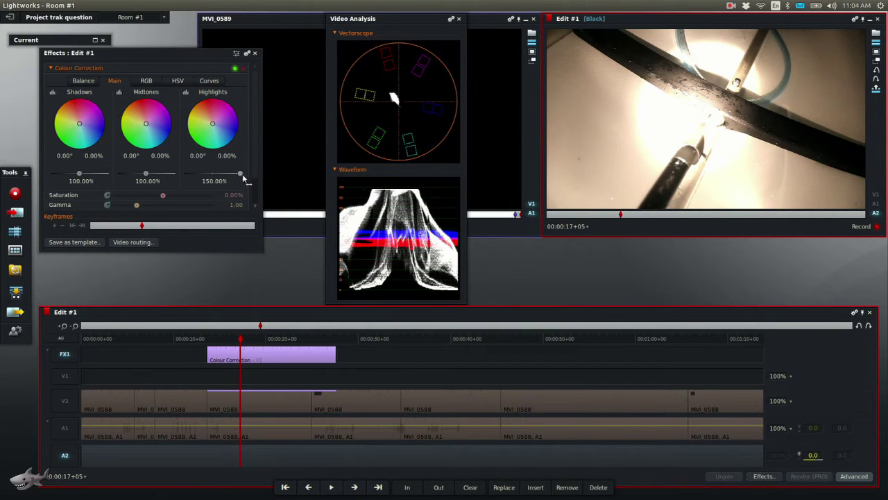
{"action": "left_click_drag", "start_coordinate": [239, 175], "coordinate": [216, 182]}
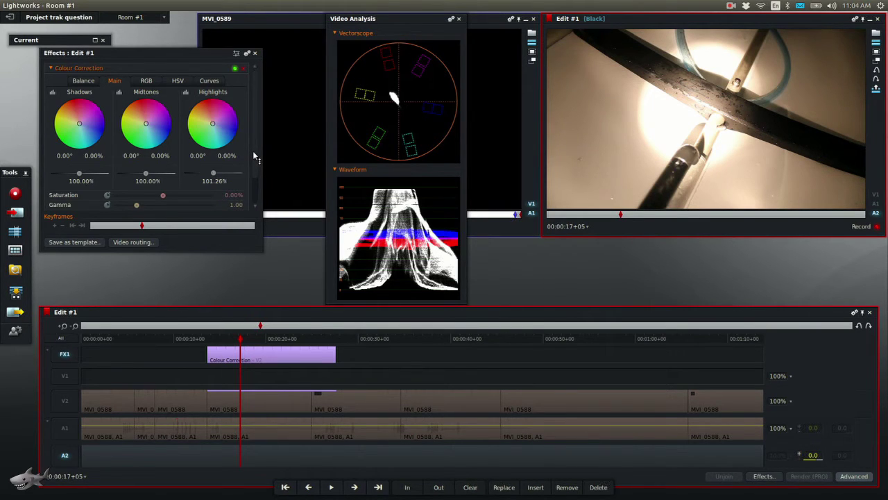
{"action": "scroll", "coordinate": [254, 158], "scroll_direction": "down", "scroll_amount": 2}
{"action": "scroll", "coordinate": [255, 159], "scroll_direction": "up", "scroll_amount": 2}
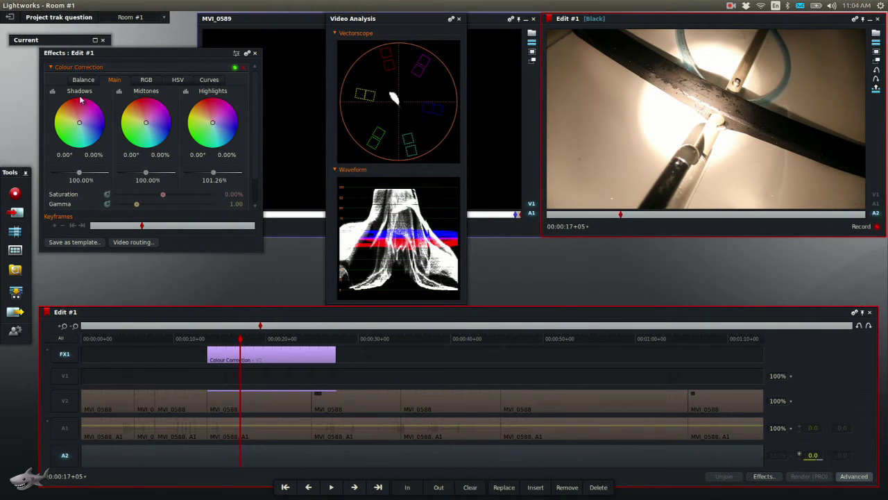
{"action": "left_click_drag", "start_coordinate": [78, 174], "coordinate": [72, 177]}
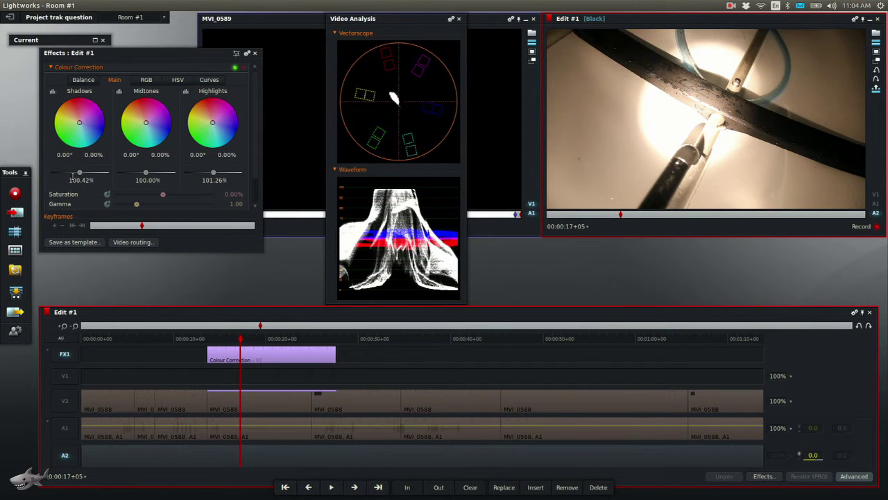
Compare the image with and without the correction, leaving the effect enabled.
{"action": "left_click", "coordinate": [235, 68]}
{"action": "left_click", "coordinate": [235, 68]}
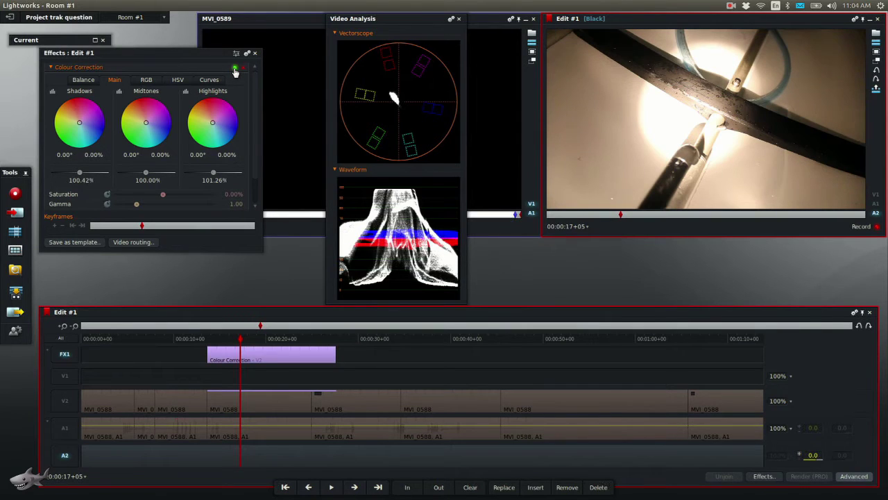
{"action": "left_click", "coordinate": [235, 68]}
{"action": "left_click", "coordinate": [235, 69]}
{"action": "mouse_move", "coordinate": [256, 99]}
{"action": "left_mouse_down"}
{"action": "mouse_move", "coordinate": [254, 127]}
{"action": "mouse_move", "coordinate": [252, 109]}
{"action": "left_mouse_up"}
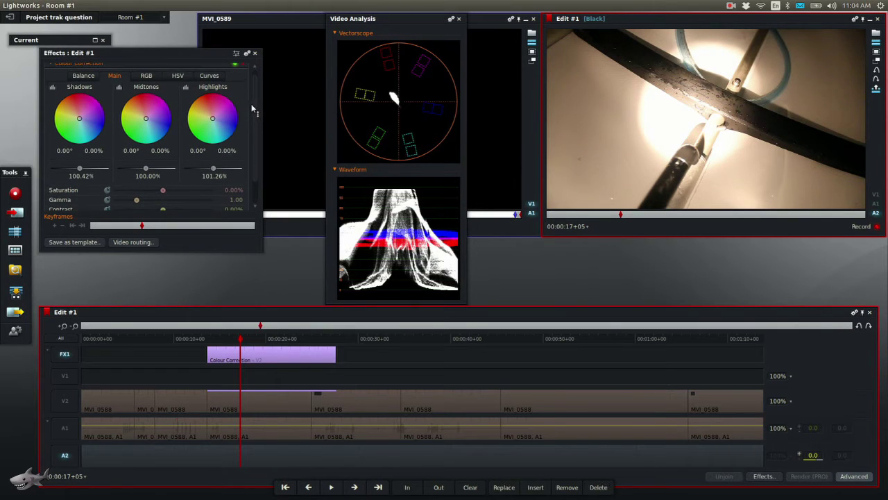
{"action": "left_click", "coordinate": [153, 76]}
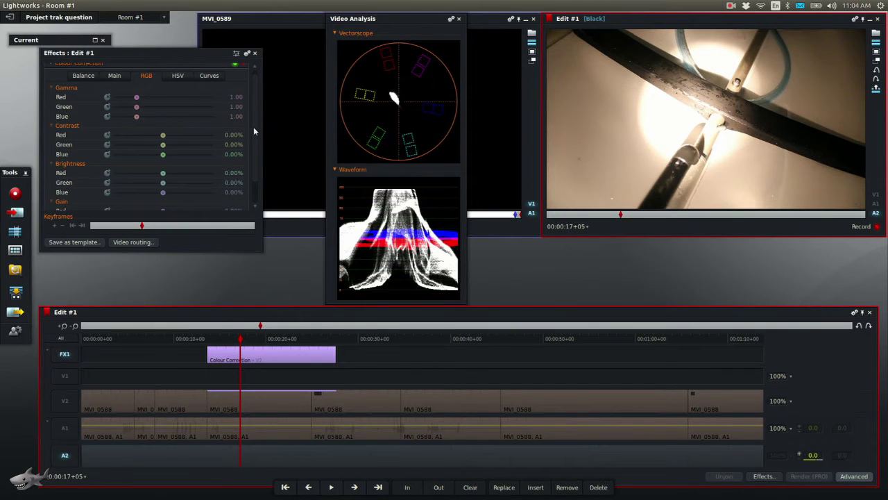
Raise RGB gain to 4.76% red and 5.71% green, with blue gamma at 1.05.
{"action": "left_click_drag", "start_coordinate": [253, 127], "coordinate": [251, 157]}
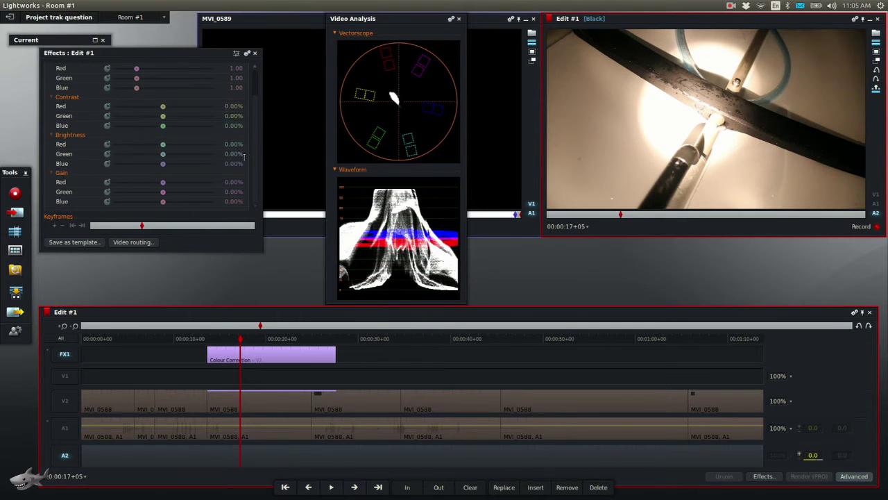
{"action": "mouse_move", "coordinate": [164, 184]}
{"action": "left_mouse_down"}
{"action": "mouse_move", "coordinate": [172, 188]}
{"action": "mouse_move", "coordinate": [162, 192]}
{"action": "left_mouse_up"}
{"action": "left_click_drag", "start_coordinate": [164, 194], "coordinate": [164, 197]}
{"action": "scroll", "coordinate": [118, 80], "scroll_direction": "up", "scroll_amount": 2}
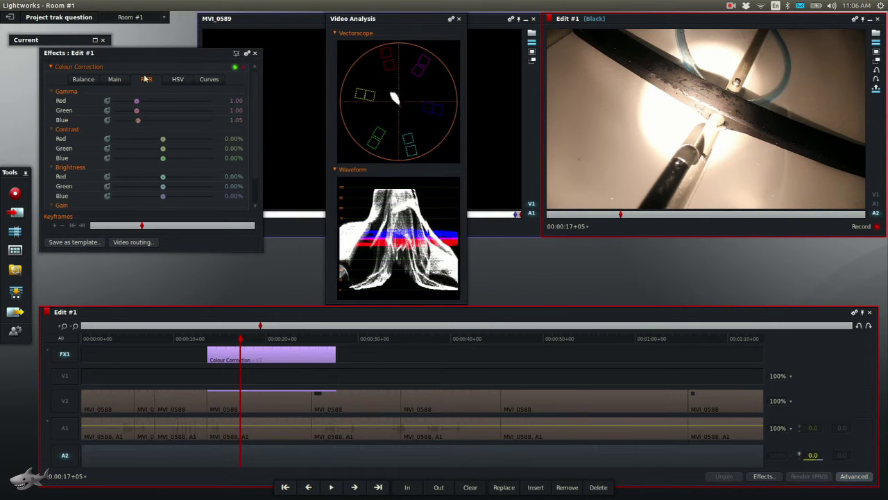
{"action": "left_click", "coordinate": [115, 80]}
Set saturation to 22.86%, re-enable the effect, and move the playhead back to 00:00:08+04.
{"action": "scroll", "coordinate": [251, 170], "scroll_direction": "down", "scroll_amount": 1}
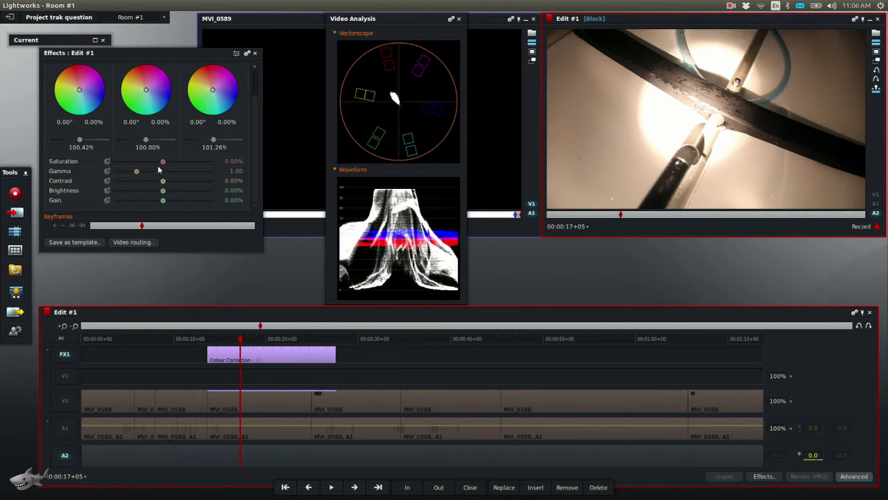
{"action": "left_click_drag", "start_coordinate": [163, 161], "coordinate": [222, 169]}
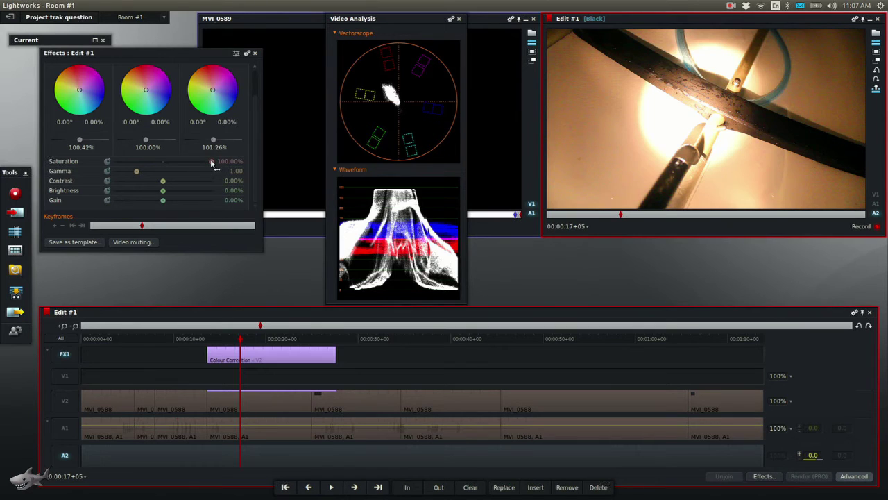
{"action": "left_click_drag", "start_coordinate": [212, 163], "coordinate": [174, 165]}
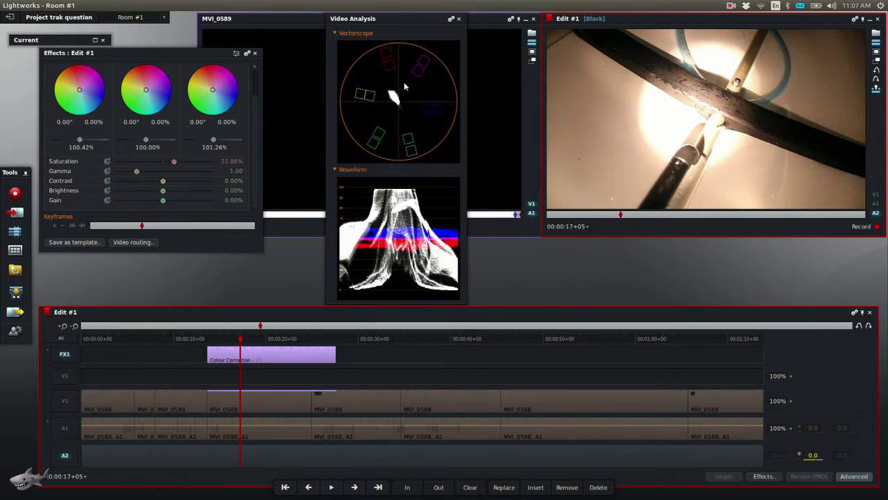
{"action": "scroll", "coordinate": [253, 80], "scroll_direction": "up", "scroll_amount": 2}
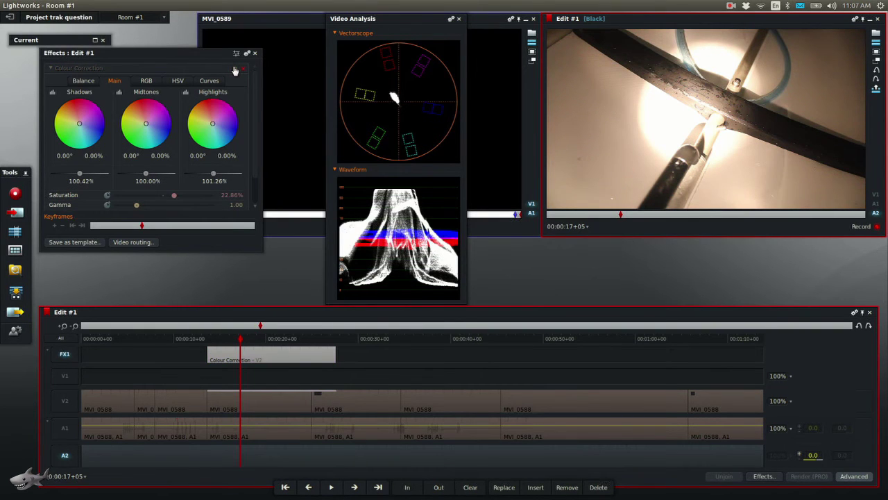
{"action": "left_click", "coordinate": [234, 70]}
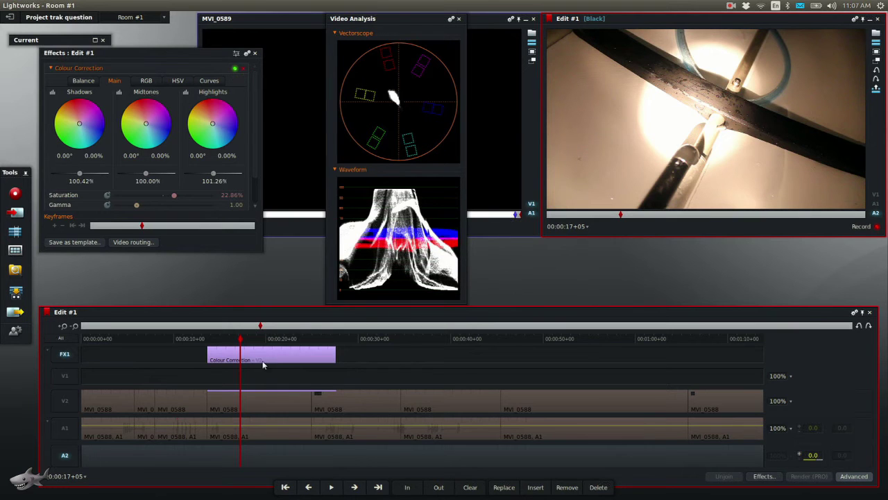
{"action": "left_click_drag", "start_coordinate": [261, 339], "coordinate": [156, 340]}
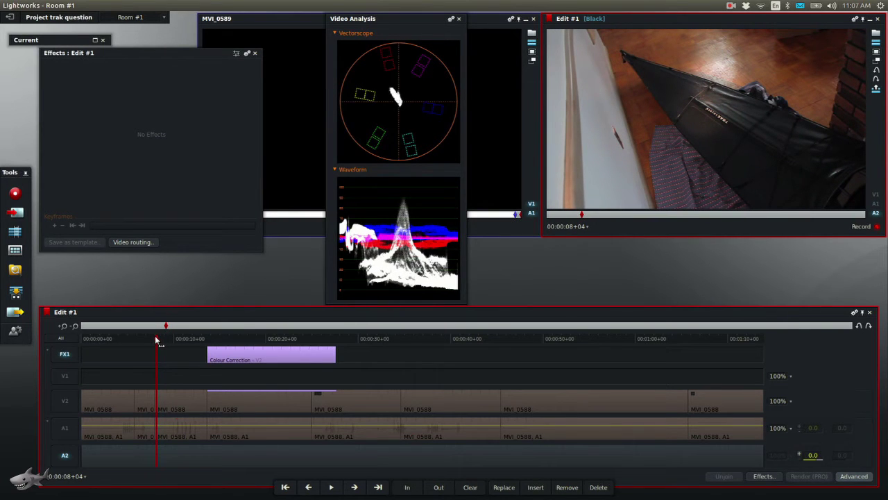
Add a second Colour Correction effect over the earlier MVI_0588 clip with V2 and A1 enabled.
{"action": "left_click", "coordinate": [70, 400]}
{"action": "left_click", "coordinate": [66, 426]}
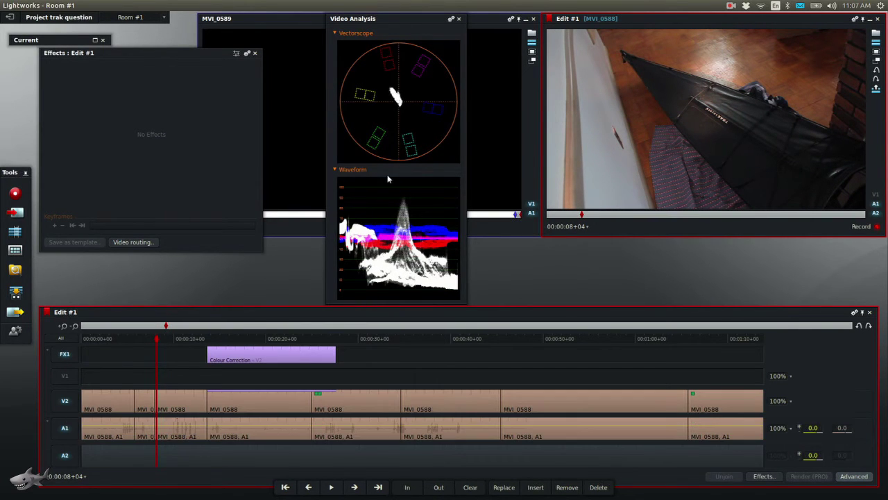
{"action": "left_click", "coordinate": [764, 475]}
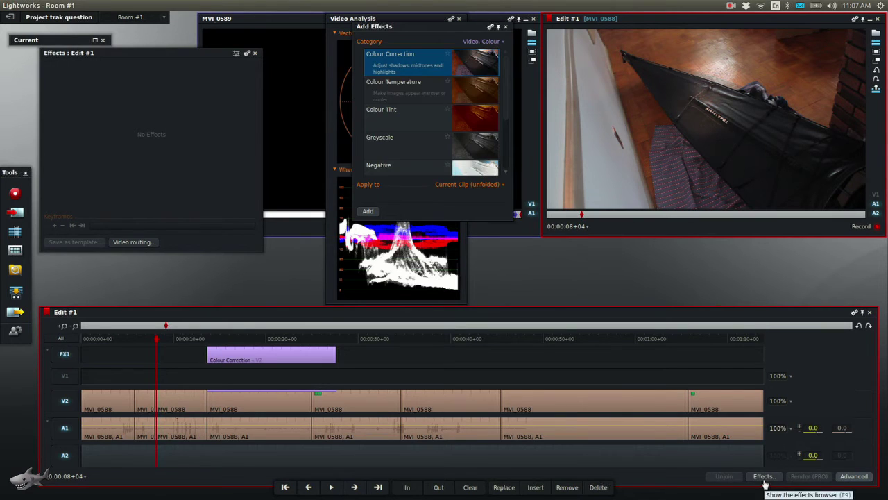
{"action": "left_click", "coordinate": [368, 210]}
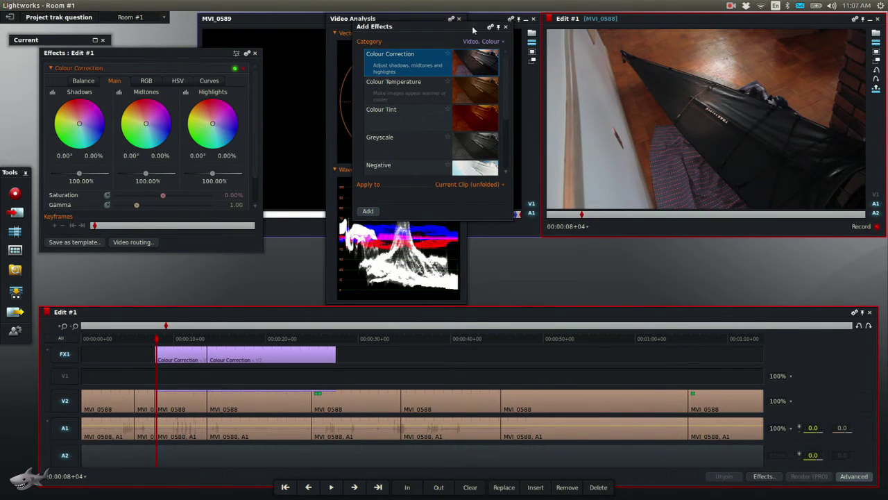
{"action": "left_click", "coordinate": [505, 26]}
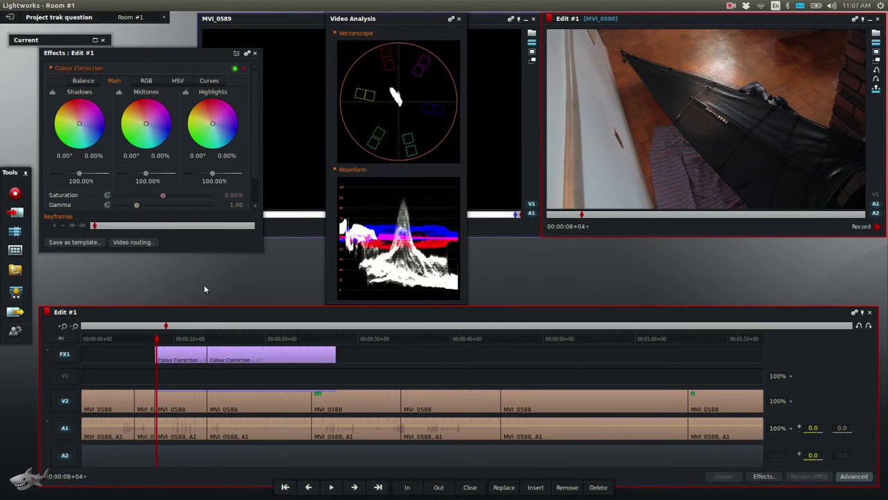
{"action": "left_click", "coordinate": [156, 340]}
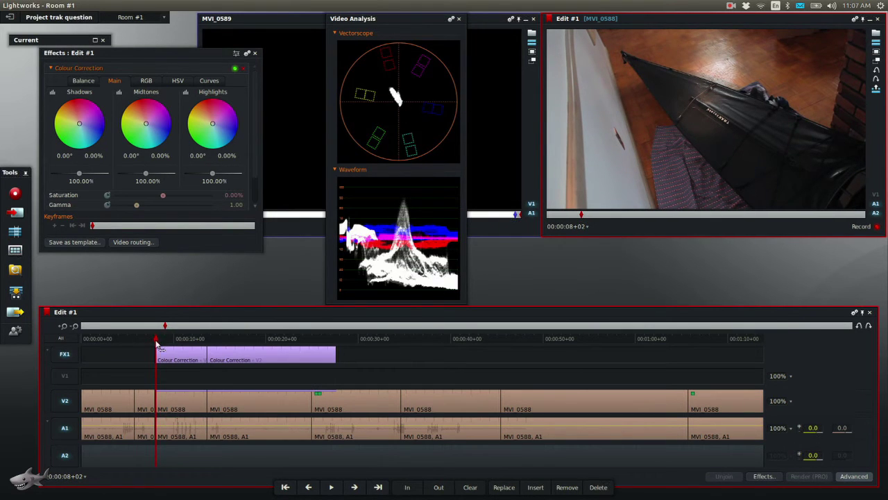
Trim the effect clip's start earlier to about 00:00:04, then re-enable tracks and park at 00:00:07+22.
{"action": "left_click", "coordinate": [64, 402]}
{"action": "left_click", "coordinate": [64, 428]}
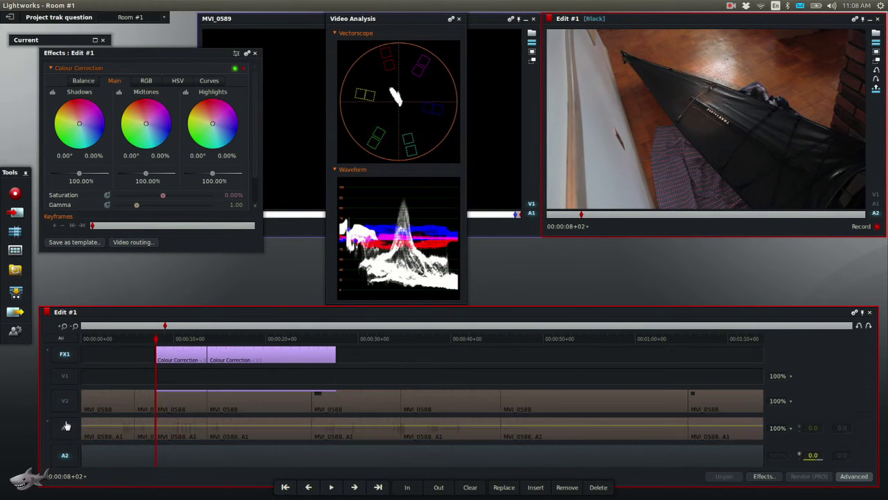
{"action": "left_click", "coordinate": [137, 352]}
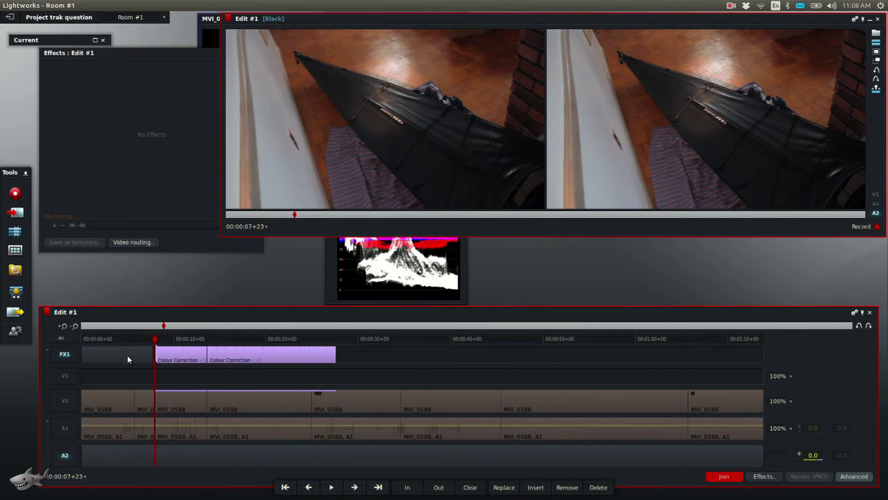
{"action": "key", "text": "j"}
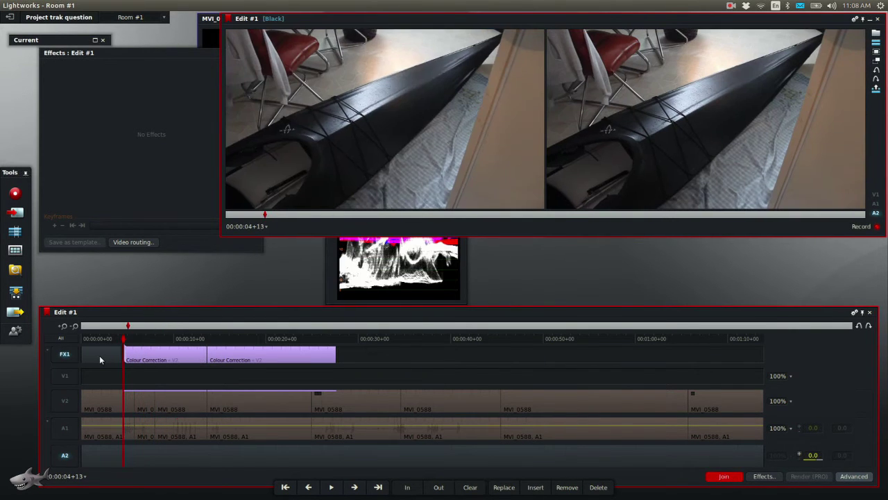
{"action": "left_click", "coordinate": [99, 356]}
{"action": "left_click", "coordinate": [65, 402]}
{"action": "left_click", "coordinate": [64, 427]}
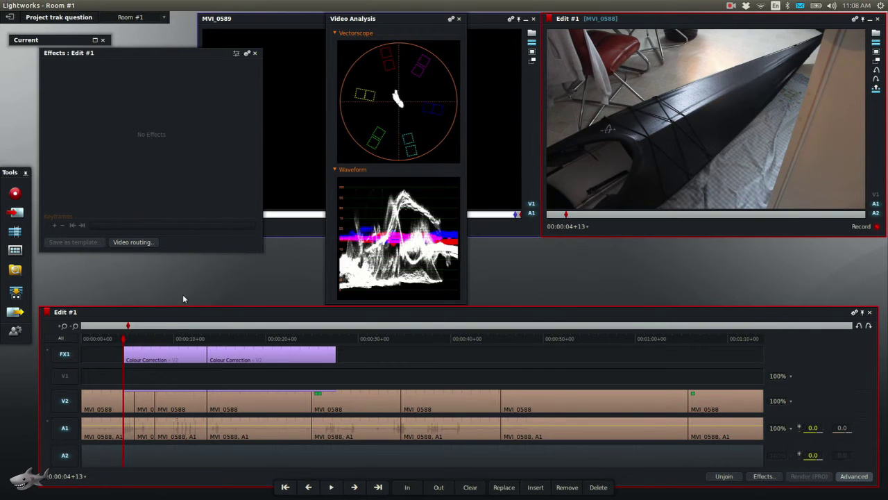
{"action": "left_click", "coordinate": [137, 338]}
{"action": "left_click_drag", "start_coordinate": [137, 338], "coordinate": [157, 338]}
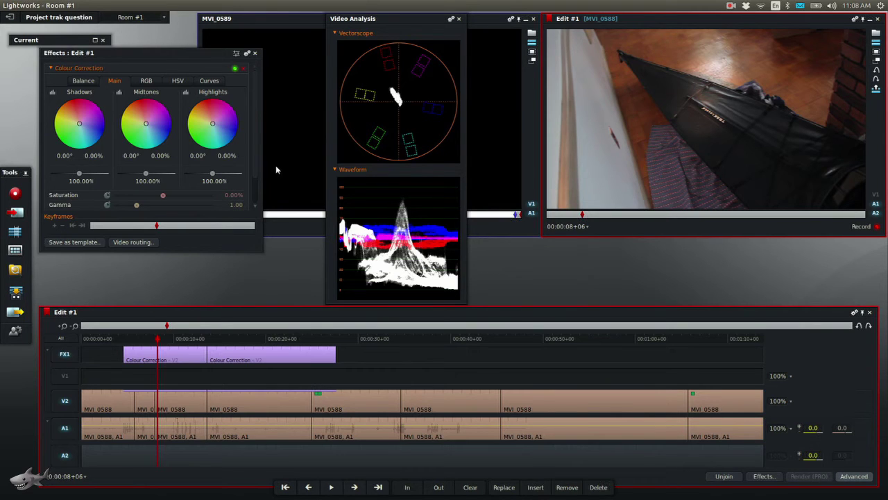
On the Balance tab, sample the white point from the wall and the black point from a dark area.
{"action": "left_click", "coordinate": [88, 82]}
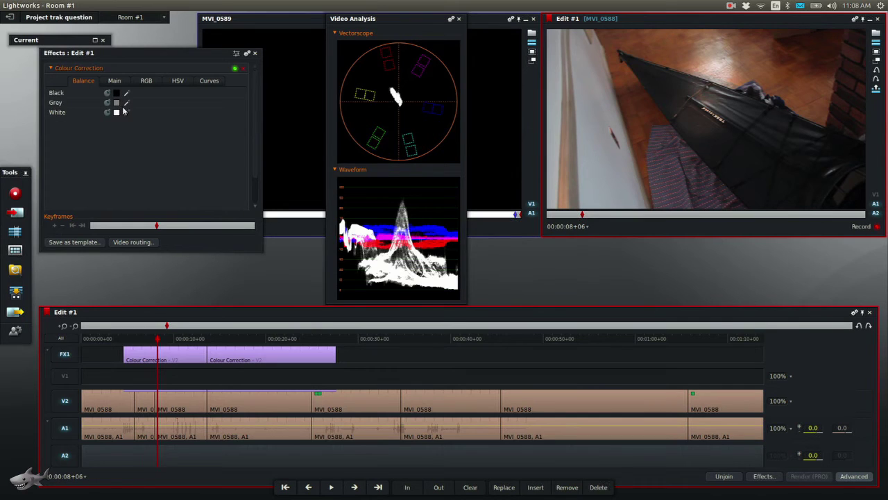
{"action": "left_click", "coordinate": [126, 112]}
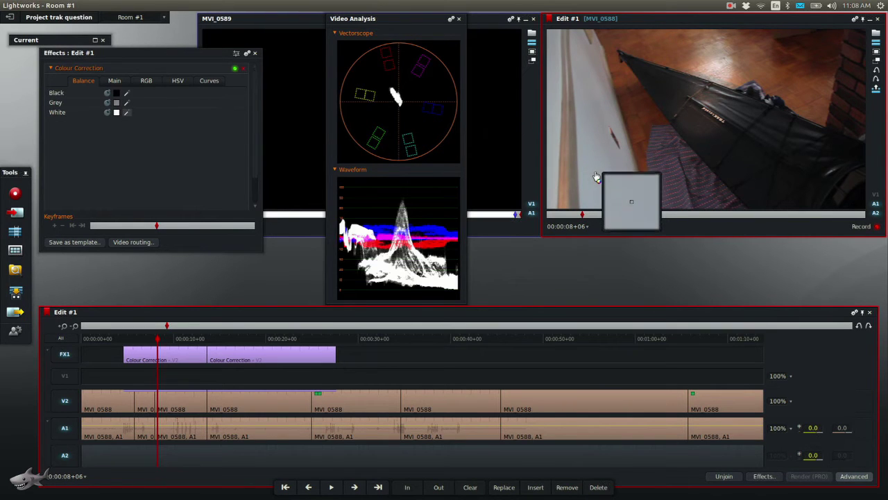
{"action": "left_click", "coordinate": [554, 193]}
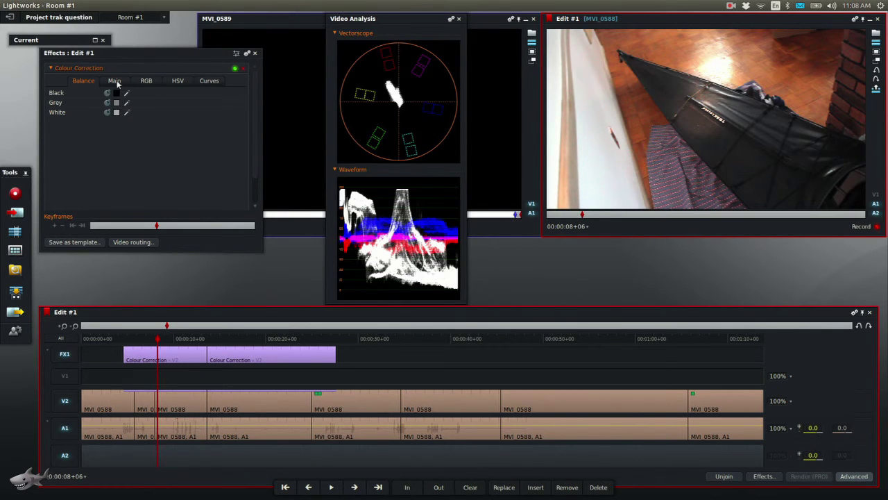
{"action": "left_click", "coordinate": [127, 92]}
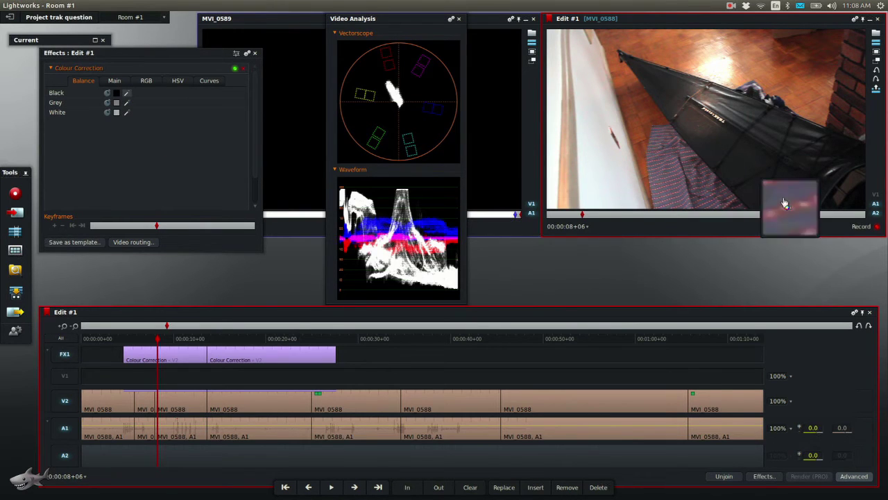
{"action": "left_click", "coordinate": [858, 191]}
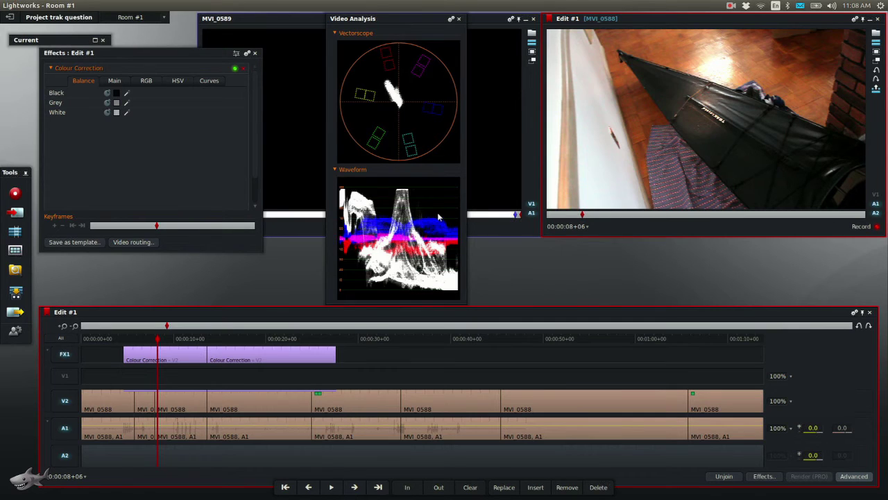
{"action": "left_click", "coordinate": [115, 80]}
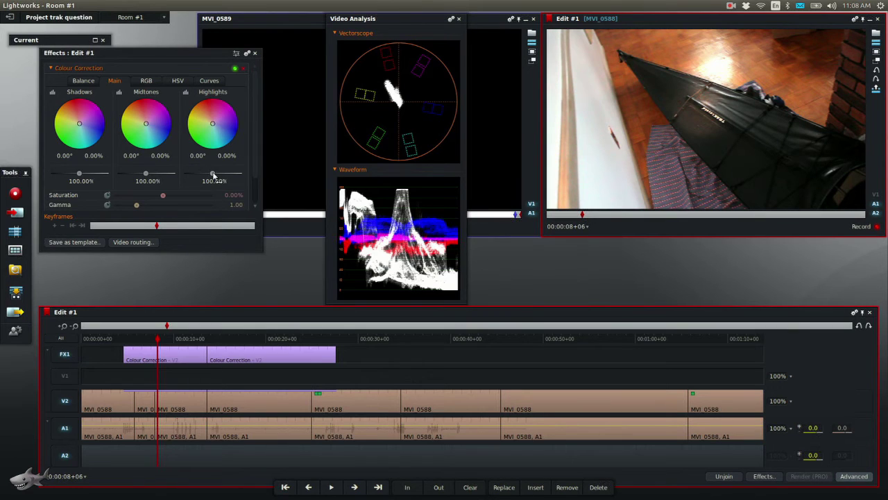
Set highlights to 100.42%, shadows to 102.10% and midtones to 122.27% while watching the scopes.
{"action": "left_click_drag", "start_coordinate": [213, 174], "coordinate": [213, 174]}
{"action": "left_click_drag", "start_coordinate": [213, 173], "coordinate": [214, 173]}
{"action": "left_click_drag", "start_coordinate": [80, 173], "coordinate": [89, 178]}
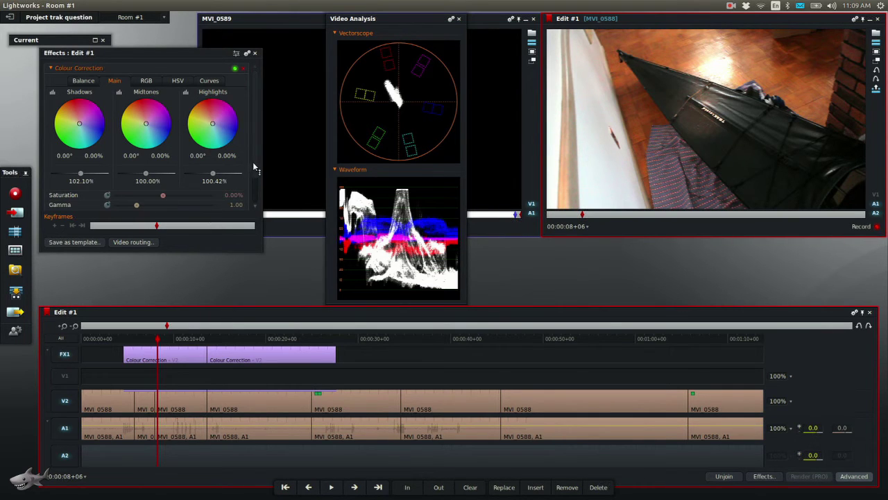
{"action": "left_click_drag", "start_coordinate": [253, 168], "coordinate": [252, 192]}
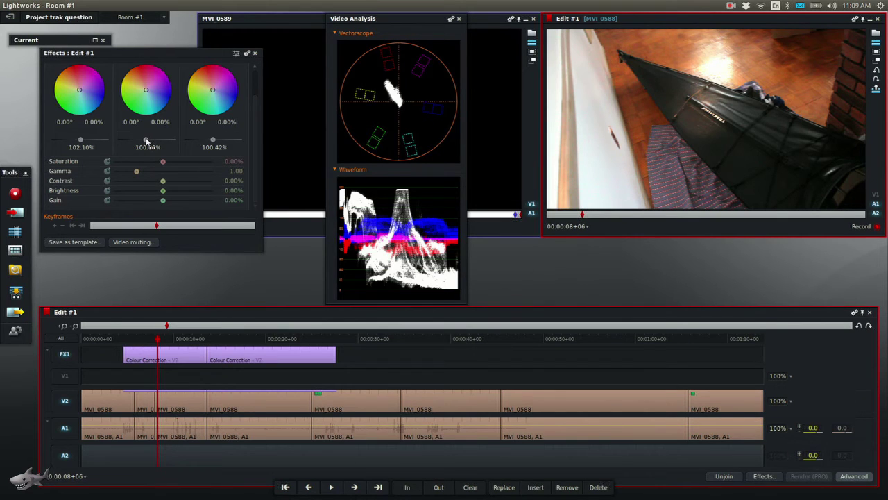
{"action": "left_click_drag", "start_coordinate": [147, 140], "coordinate": [154, 141]}
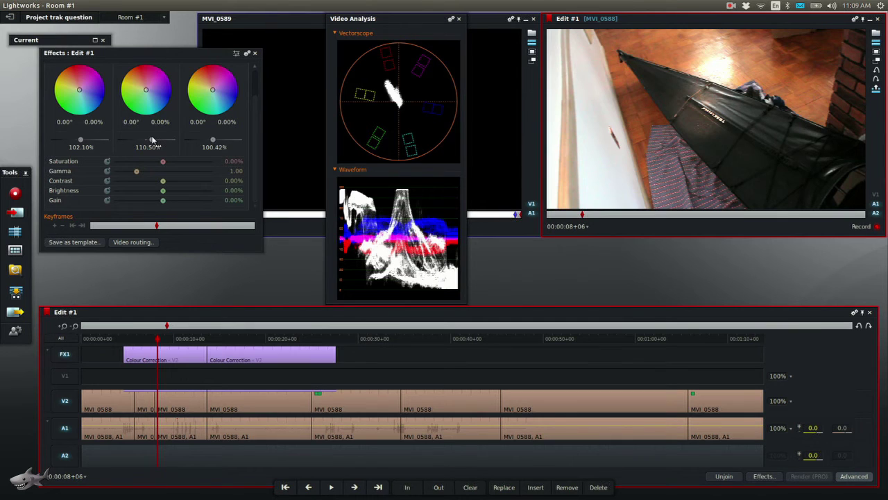
{"action": "mouse_move", "coordinate": [152, 141]}
{"action": "left_mouse_down"}
{"action": "mouse_move", "coordinate": [167, 141]}
{"action": "mouse_move", "coordinate": [159, 140]}
{"action": "left_mouse_up"}
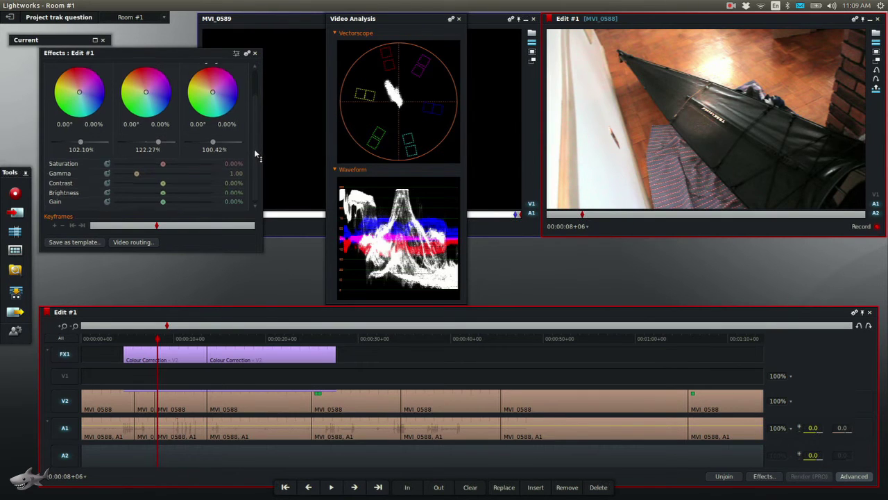
{"action": "scroll", "coordinate": [255, 151], "scroll_direction": "up", "scroll_amount": 2}
On the RGB tab, raise the blue and green gamma as a trial blue cast.
{"action": "left_click", "coordinate": [145, 81]}
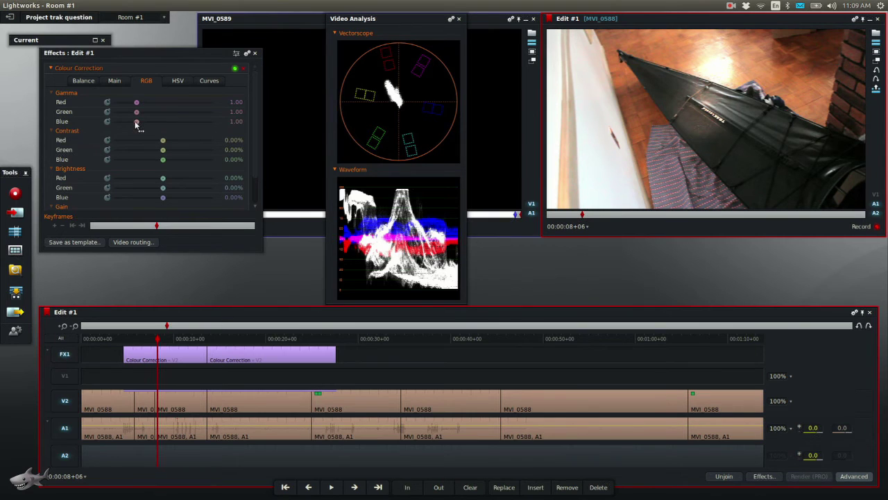
{"action": "left_click_drag", "start_coordinate": [136, 124], "coordinate": [170, 118]}
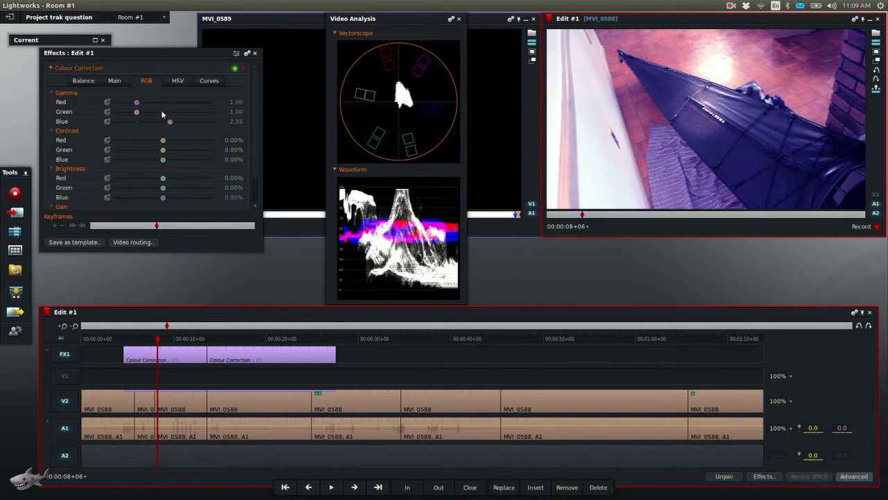
{"action": "left_click_drag", "start_coordinate": [137, 113], "coordinate": [137, 111]}
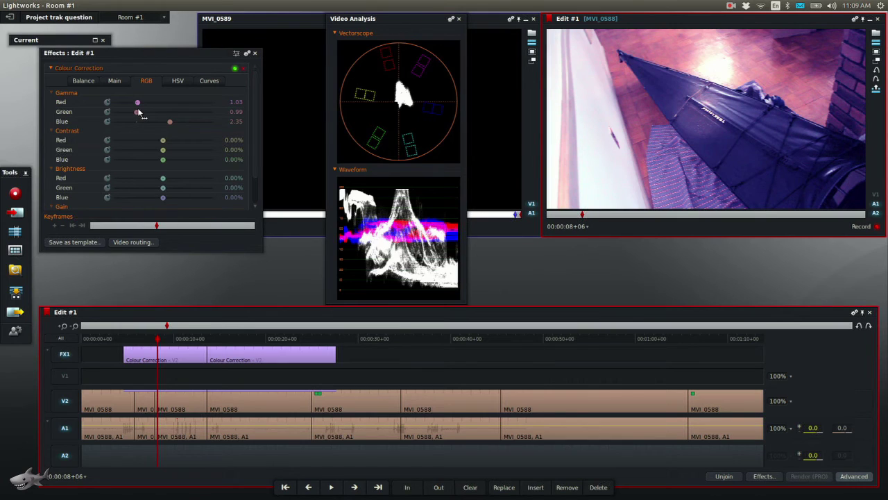
Reset blue, red and green gamma to 1.00, then switch the correction off to compare.
{"action": "left_click", "coordinate": [221, 121]}
{"action": "type", "text": "1"}
{"action": "key", "text": "Return"}
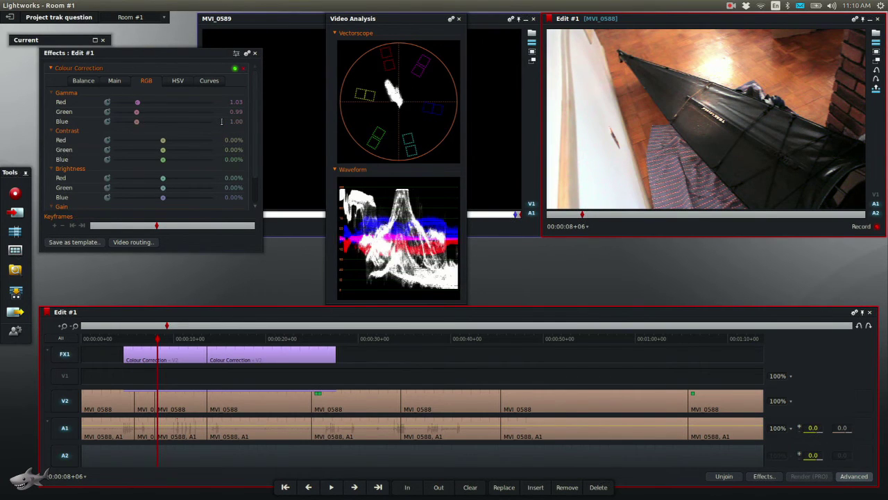
{"action": "left_click", "coordinate": [231, 103]}
{"action": "type", "text": "1"}
{"action": "key", "text": "Return"}
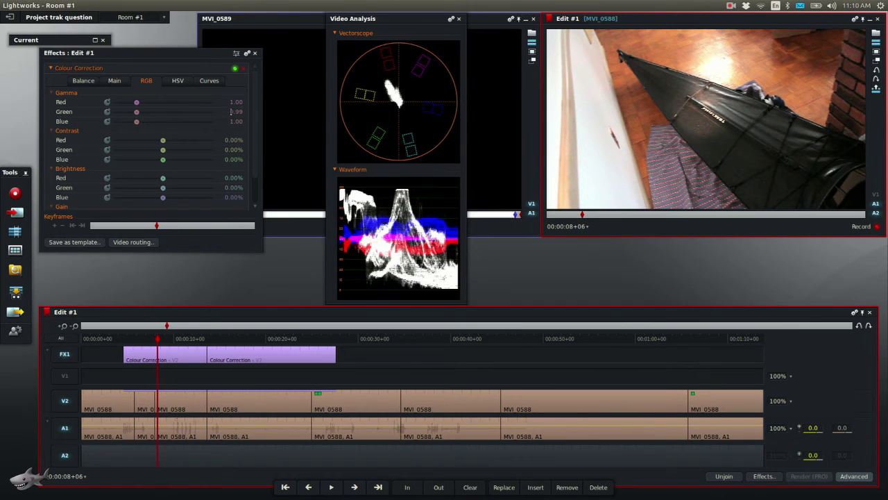
{"action": "left_click", "coordinate": [232, 112]}
{"action": "type", "text": "1"}
{"action": "key", "text": "Return"}
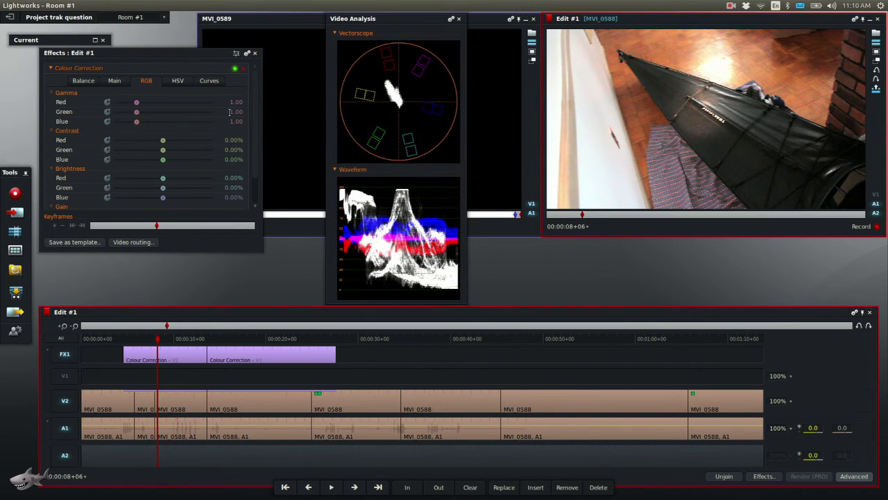
{"action": "left_click", "coordinate": [235, 68]}
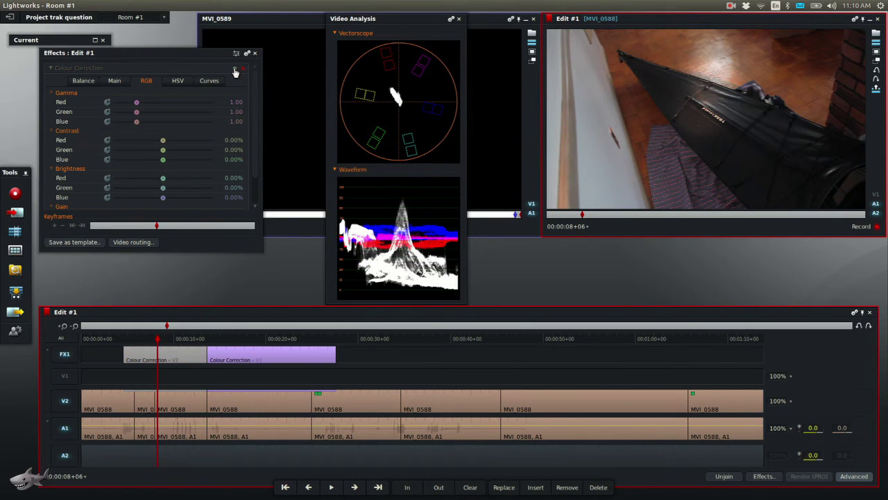
Toggle the Colour Correction on and off to compare, leave it on, and show its Balance settings.
{"action": "left_click", "coordinate": [234, 69]}
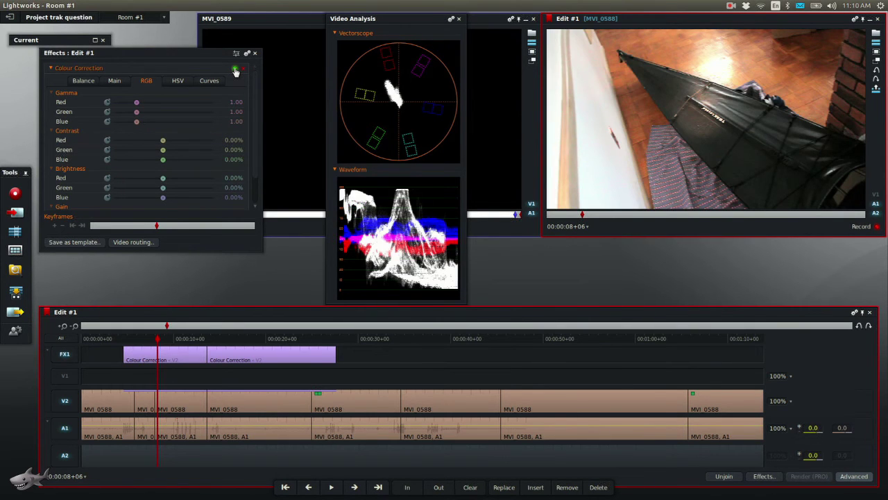
{"action": "left_click", "coordinate": [234, 69]}
{"action": "left_click", "coordinate": [234, 69]}
{"action": "left_click", "coordinate": [234, 69]}
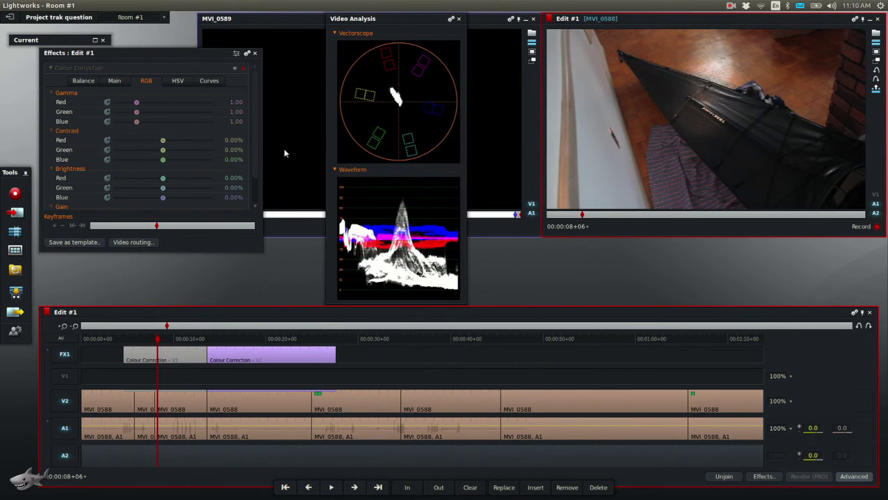
{"action": "left_click", "coordinate": [234, 70]}
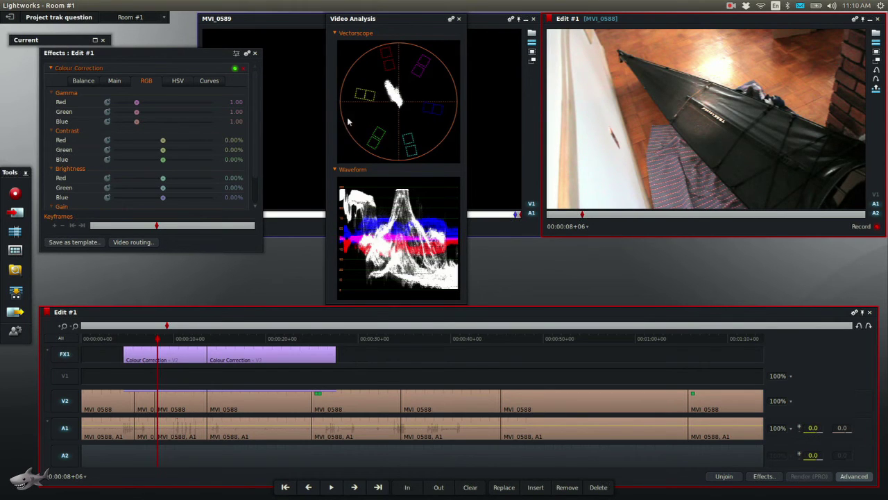
{"action": "left_click", "coordinate": [83, 82]}
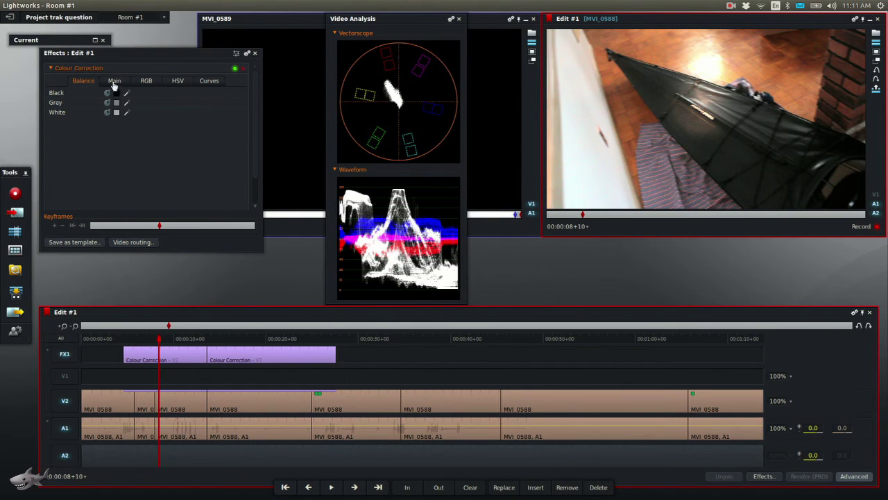
Try a saturation change on the Main tab, compare it with bypass, then undo it.
{"action": "left_click", "coordinate": [114, 82]}
{"action": "scroll", "coordinate": [257, 181], "scroll_direction": "down", "scroll_amount": 1}
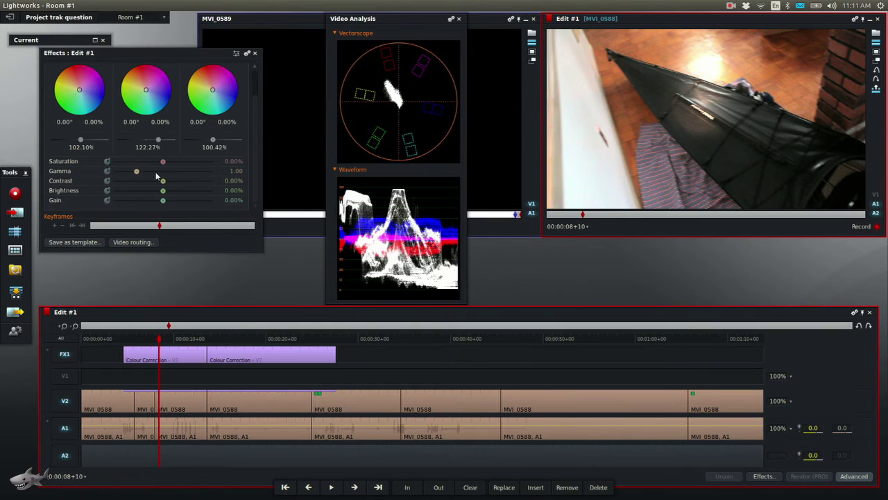
{"action": "mouse_move", "coordinate": [163, 162]}
{"action": "left_mouse_down"}
{"action": "mouse_move", "coordinate": [175, 163]}
{"action": "mouse_move", "coordinate": [150, 163]}
{"action": "left_mouse_up"}
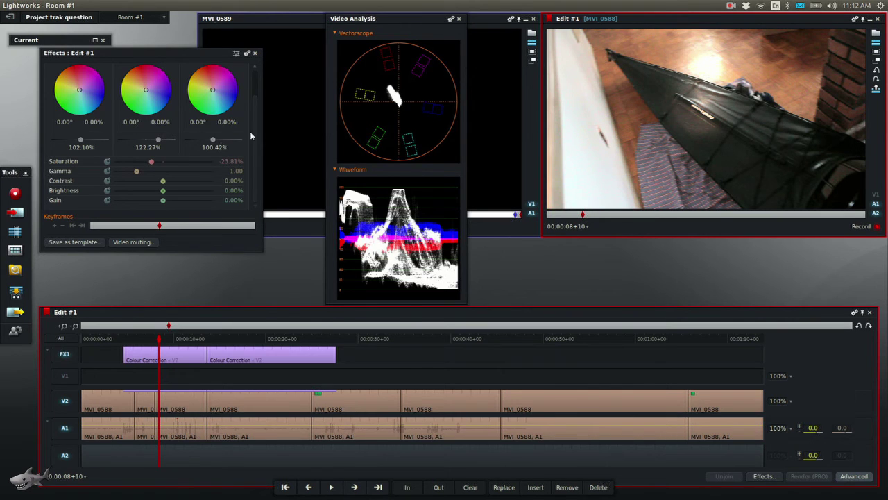
{"action": "scroll", "coordinate": [255, 77], "scroll_direction": "up", "scroll_amount": 2}
{"action": "left_click", "coordinate": [235, 69]}
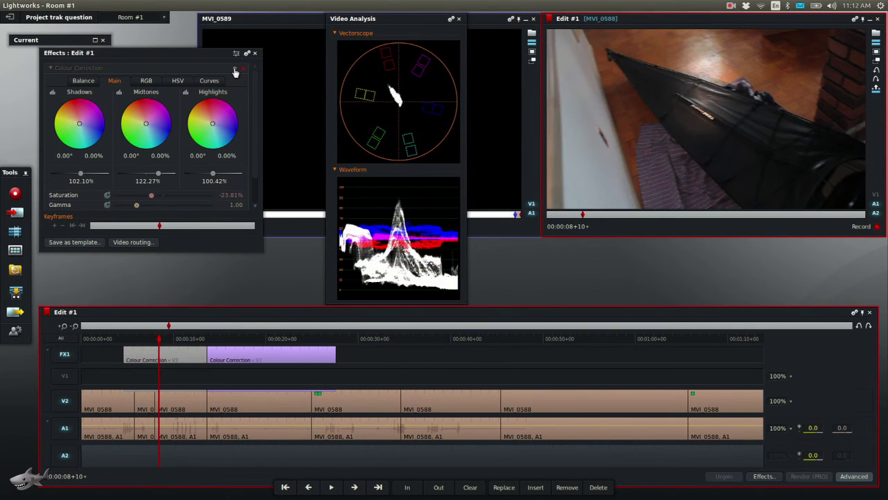
{"action": "left_click", "coordinate": [235, 69]}
{"action": "left_click", "coordinate": [236, 69]}
{"action": "left_click", "coordinate": [234, 70]}
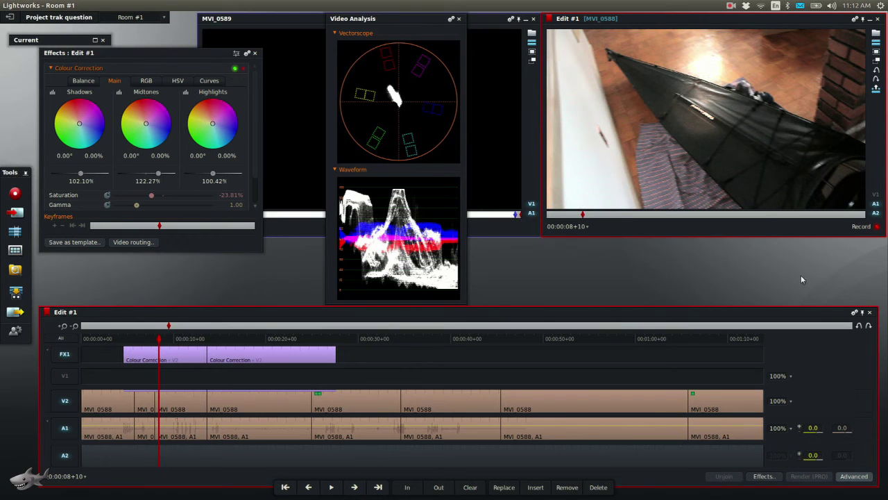
{"action": "left_click", "coordinate": [859, 326]}
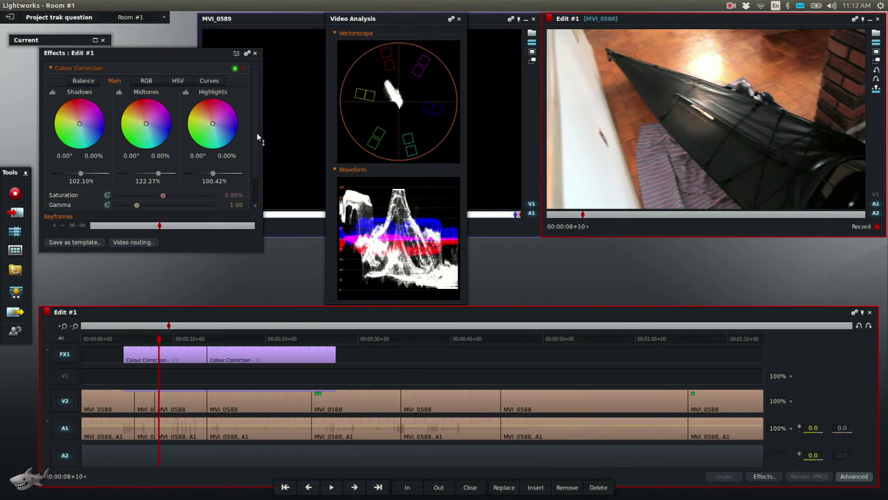
Lower Saturation to -15.24%, compare with bypass, and scrub the first clip to 00:00:13+03.
{"action": "scroll", "coordinate": [257, 153], "scroll_direction": "down", "scroll_amount": 2}
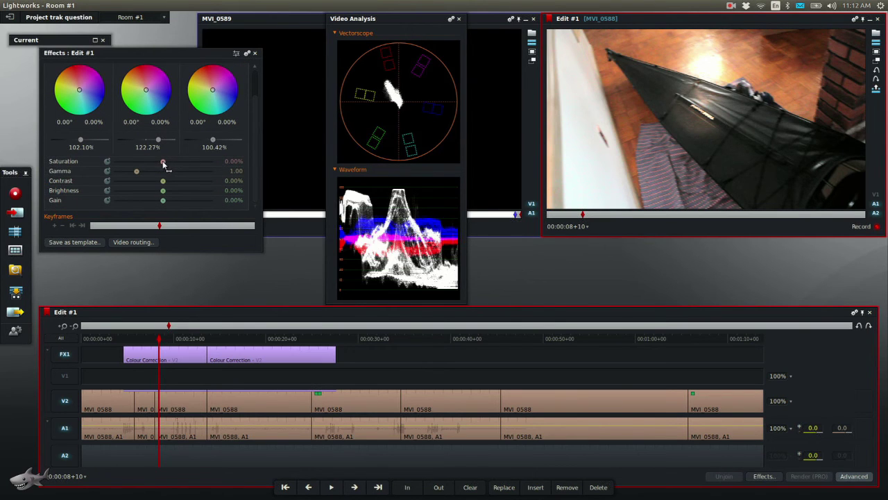
{"action": "left_click_drag", "start_coordinate": [163, 163], "coordinate": [156, 165]}
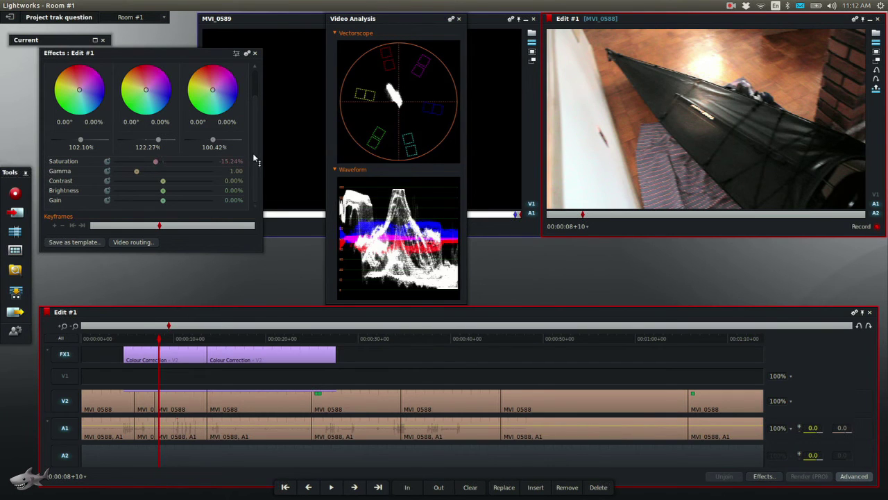
{"action": "scroll", "coordinate": [252, 150], "scroll_direction": "up", "scroll_amount": 1}
{"action": "scroll", "coordinate": [252, 149], "scroll_direction": "down", "scroll_amount": 1}
{"action": "scroll", "coordinate": [256, 153], "scroll_direction": "up", "scroll_amount": 2}
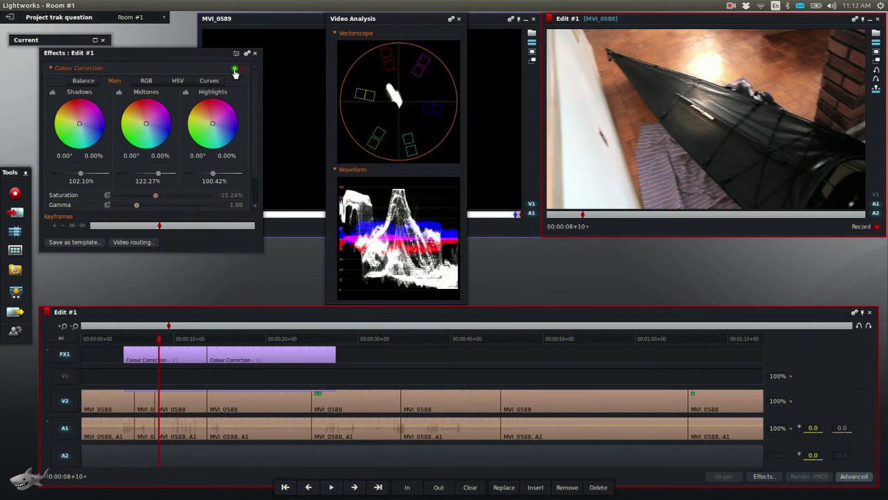
{"action": "left_click", "coordinate": [235, 71]}
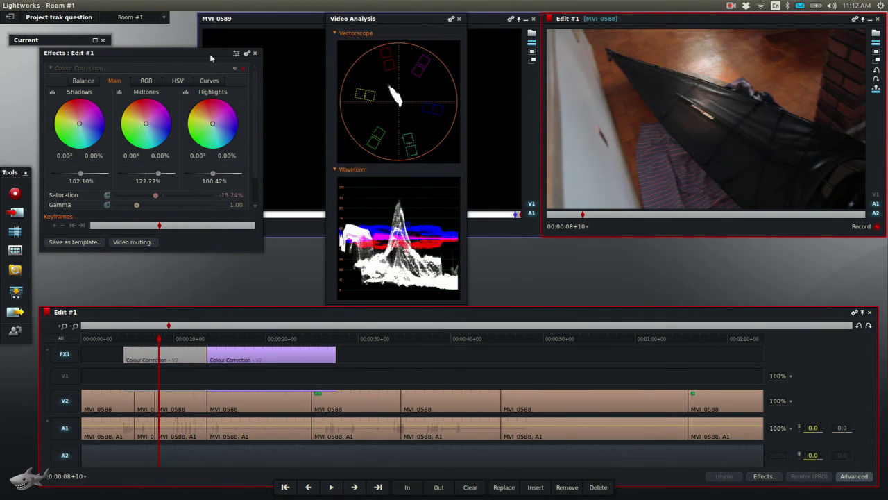
{"action": "left_click", "coordinate": [234, 70]}
{"action": "left_click", "coordinate": [235, 69]}
{"action": "left_click", "coordinate": [235, 69]}
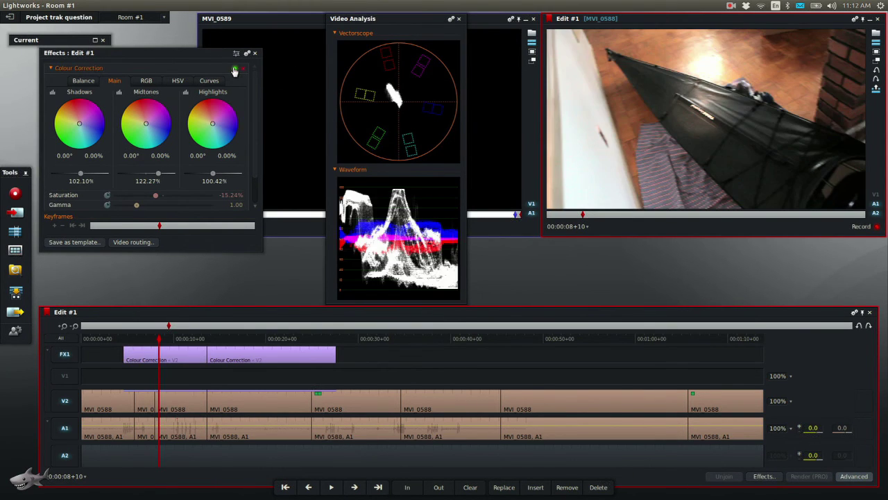
{"action": "left_click", "coordinate": [166, 340]}
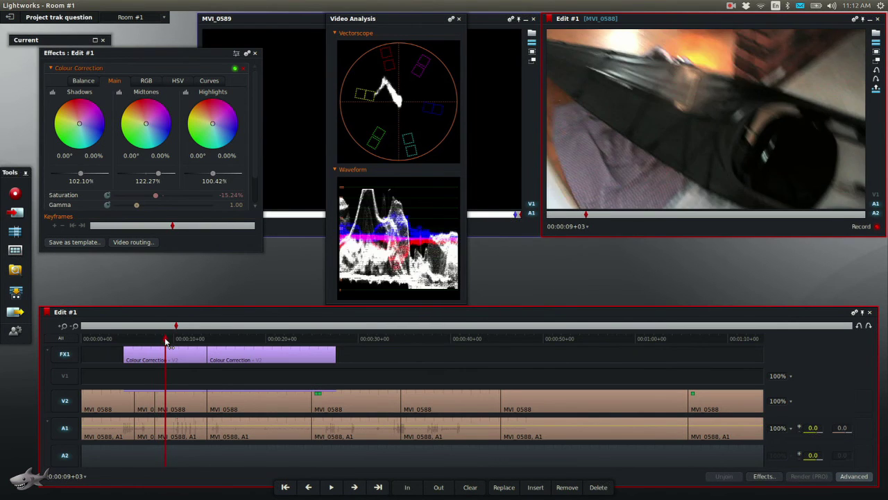
{"action": "left_click_drag", "start_coordinate": [165, 341], "coordinate": [127, 349]}
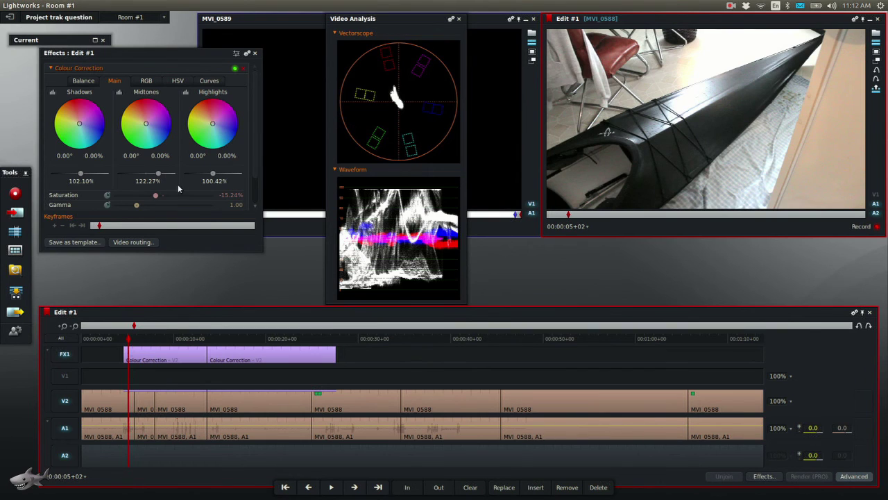
Compare the first clip with and without correction, scrubbing to 00:00:08+03.
{"action": "left_click", "coordinate": [235, 70]}
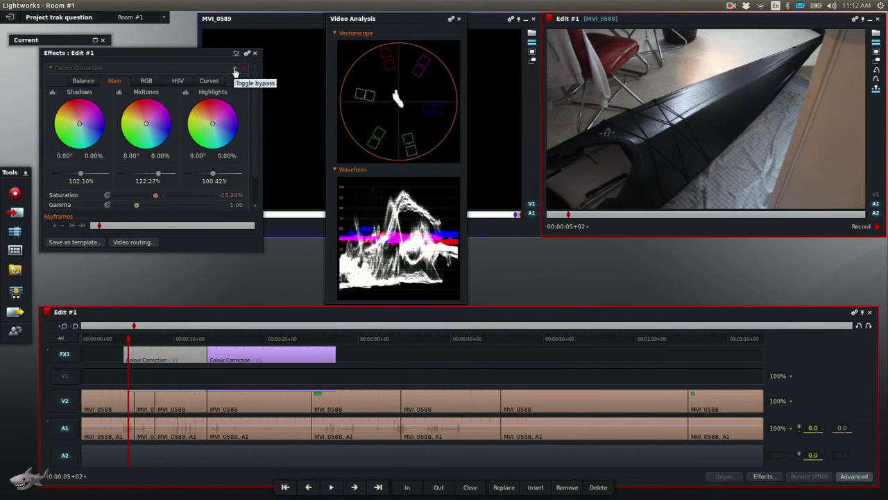
{"action": "left_click", "coordinate": [236, 71]}
{"action": "left_click", "coordinate": [235, 71]}
{"action": "left_click", "coordinate": [236, 72]}
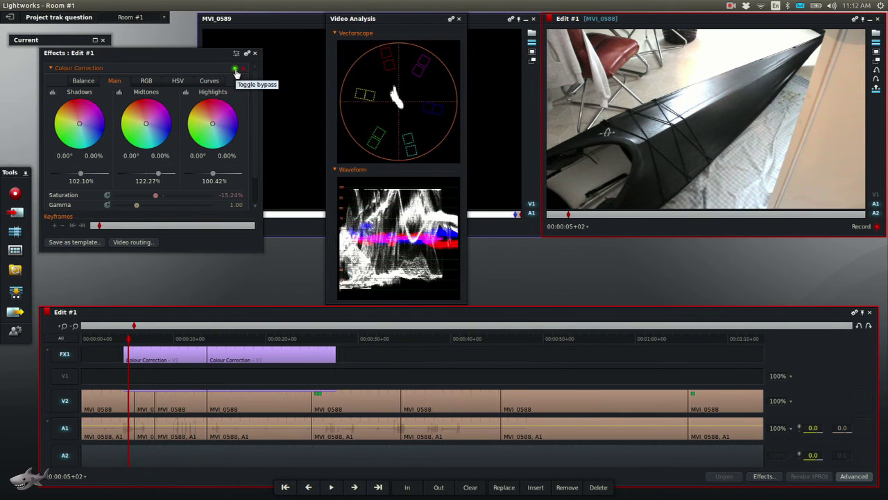
{"action": "left_click", "coordinate": [235, 71]}
{"action": "left_click", "coordinate": [235, 70]}
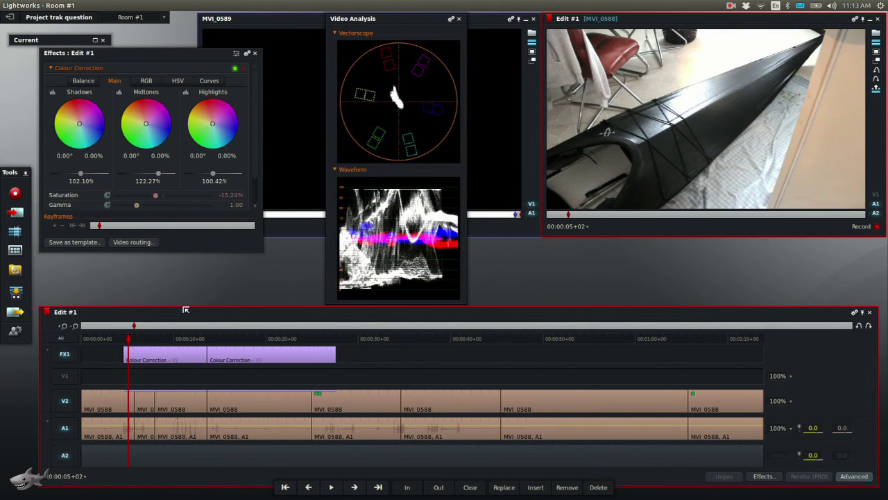
{"action": "left_click_drag", "start_coordinate": [145, 339], "coordinate": [159, 340]}
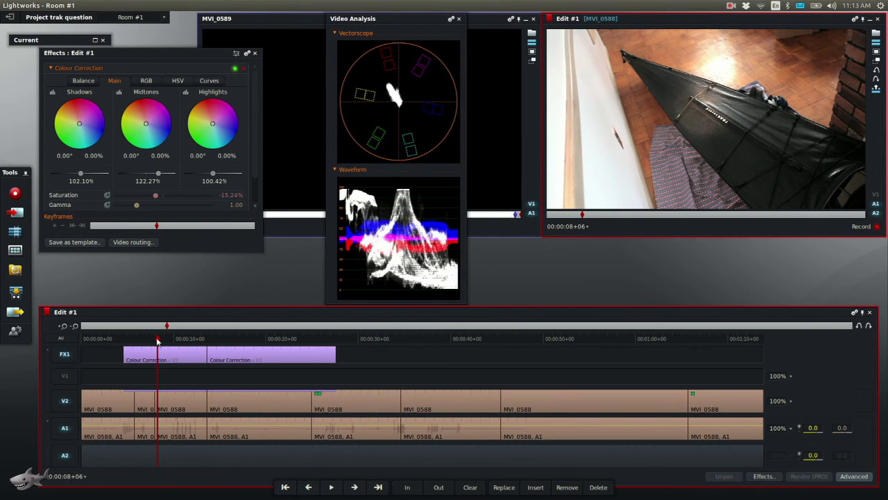
{"action": "left_click", "coordinate": [235, 70]}
{"action": "left_click", "coordinate": [235, 70]}
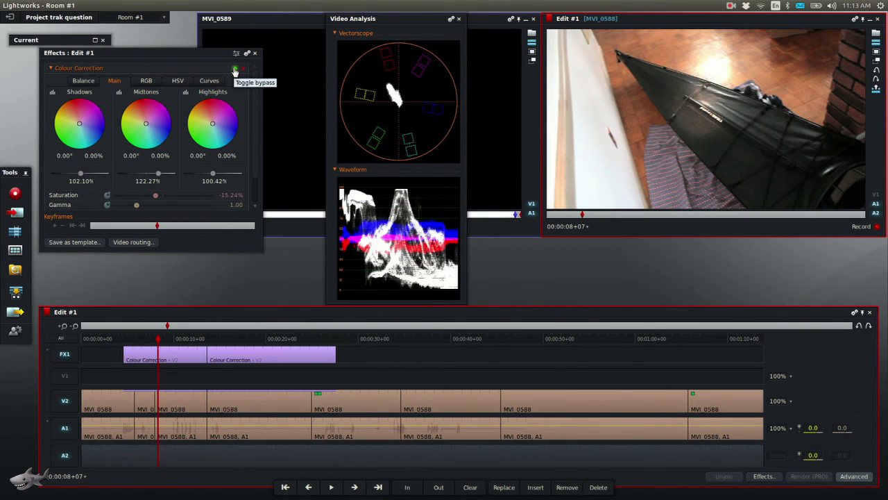
Move to the second clip at 00:00:16+02 and compare its correction on and off through 00:00:21+08.
{"action": "left_click", "coordinate": [231, 339]}
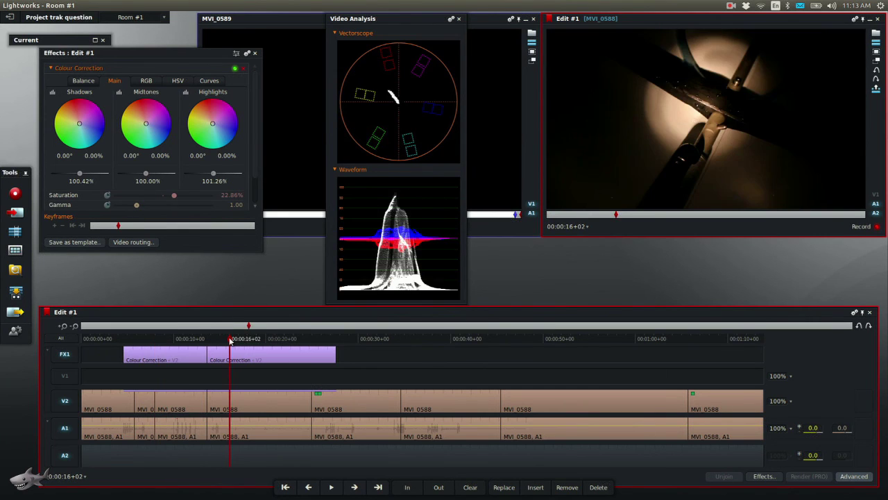
{"action": "left_click_drag", "start_coordinate": [231, 340], "coordinate": [258, 345]}
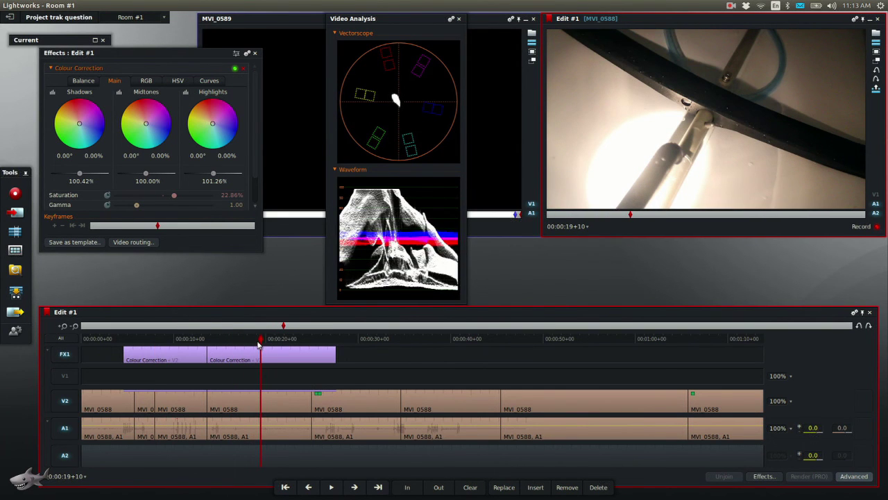
{"action": "left_click", "coordinate": [235, 70]}
{"action": "left_click", "coordinate": [235, 70]}
{"action": "mouse_move", "coordinate": [263, 340]}
{"action": "left_mouse_down"}
{"action": "mouse_move", "coordinate": [280, 341]}
{"action": "mouse_move", "coordinate": [262, 341]}
{"action": "left_mouse_up"}
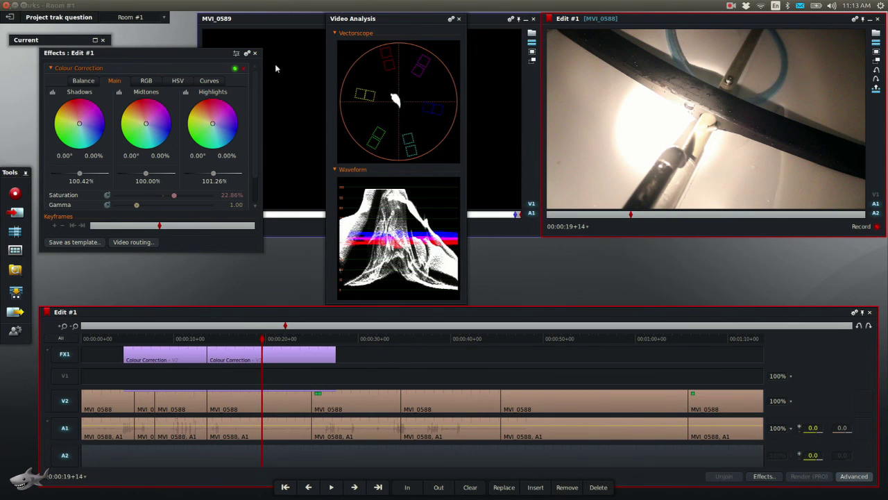
{"action": "left_click", "coordinate": [234, 69]}
{"action": "left_click", "coordinate": [235, 69]}
Show the RGB gamma, contrast and brightness settings, then scrub the first clip to 00:00:10+08.
{"action": "left_click", "coordinate": [142, 80]}
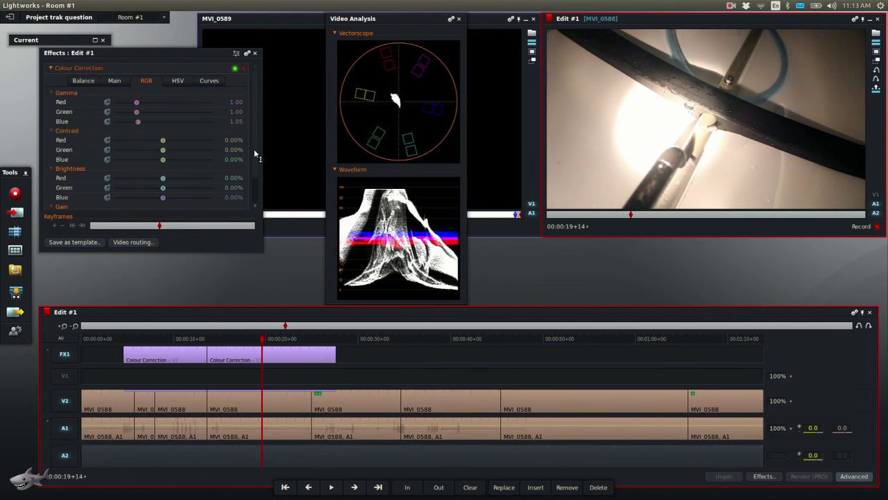
{"action": "left_click_drag", "start_coordinate": [255, 154], "coordinate": [252, 179]}
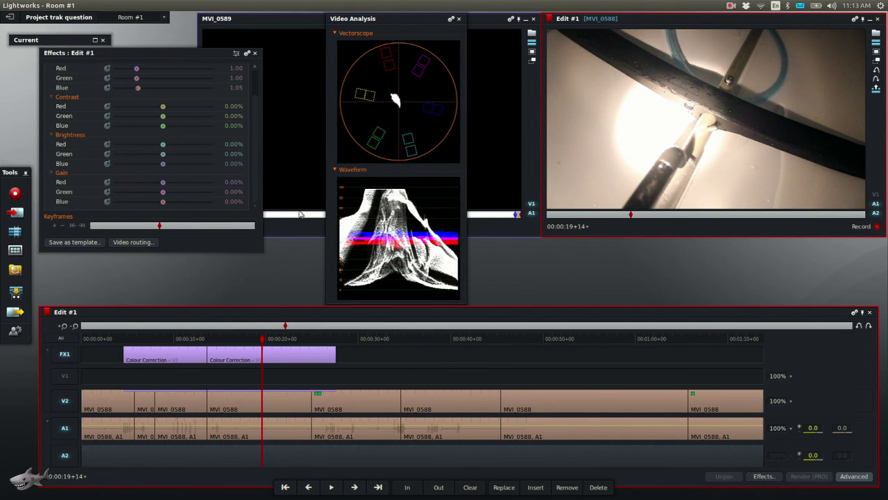
{"action": "left_click", "coordinate": [165, 339]}
{"action": "left_click_drag", "start_coordinate": [165, 338], "coordinate": [199, 341]}
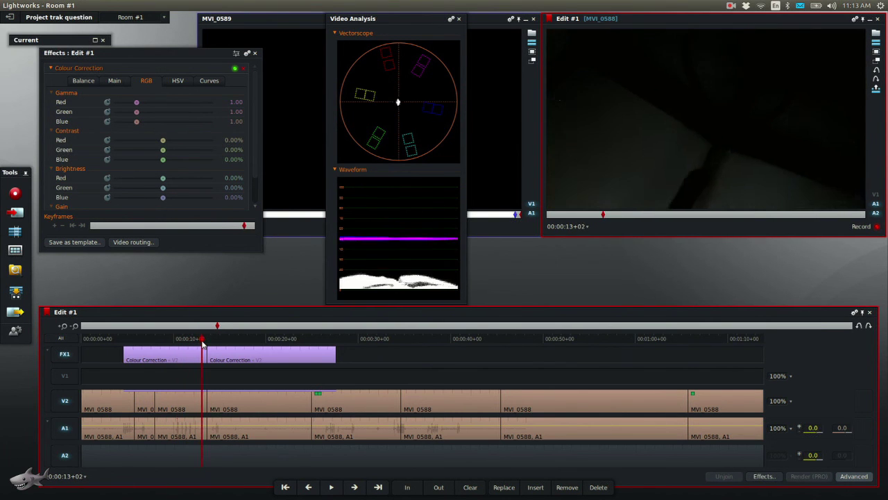